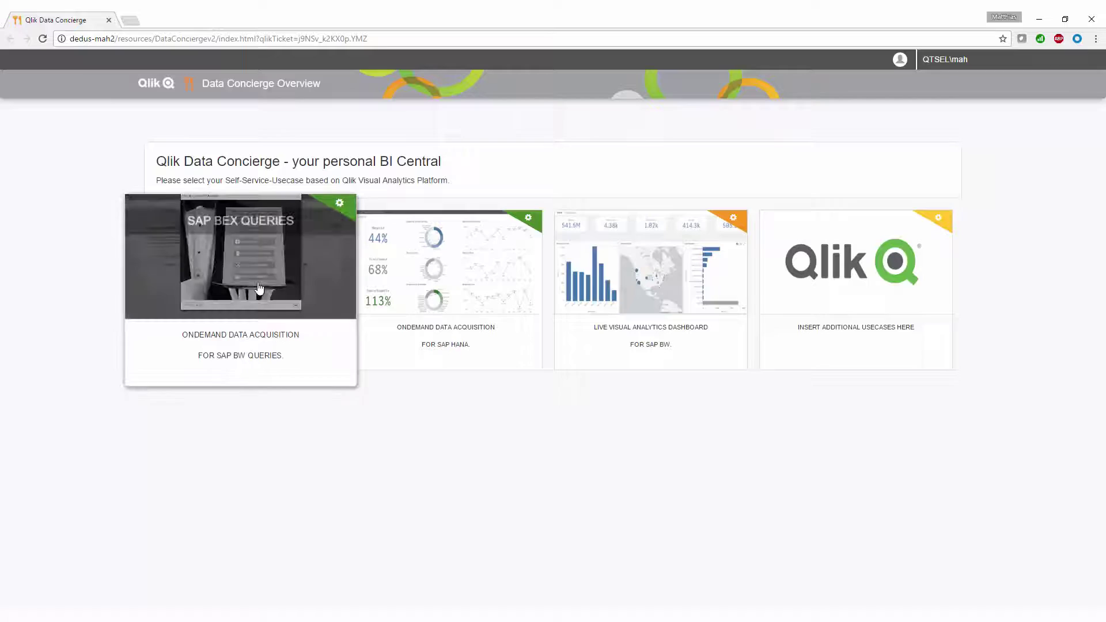
Start the SAP BEx Queries acquisition, dismiss the welcome guide and check the configuration settings.
left_click(259, 289)
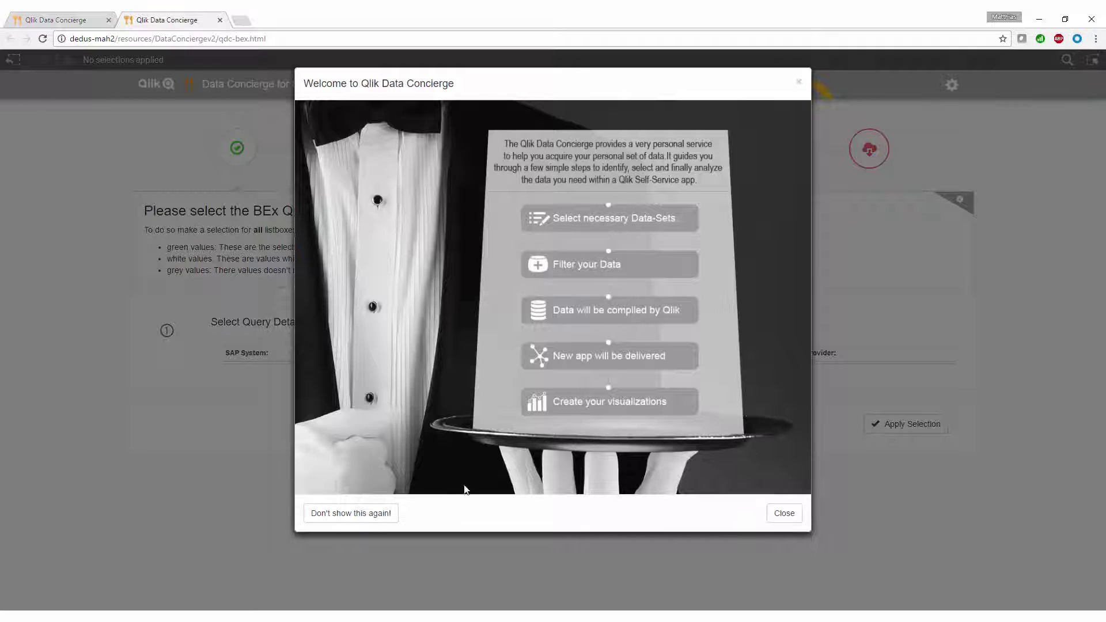
left_click(793, 517)
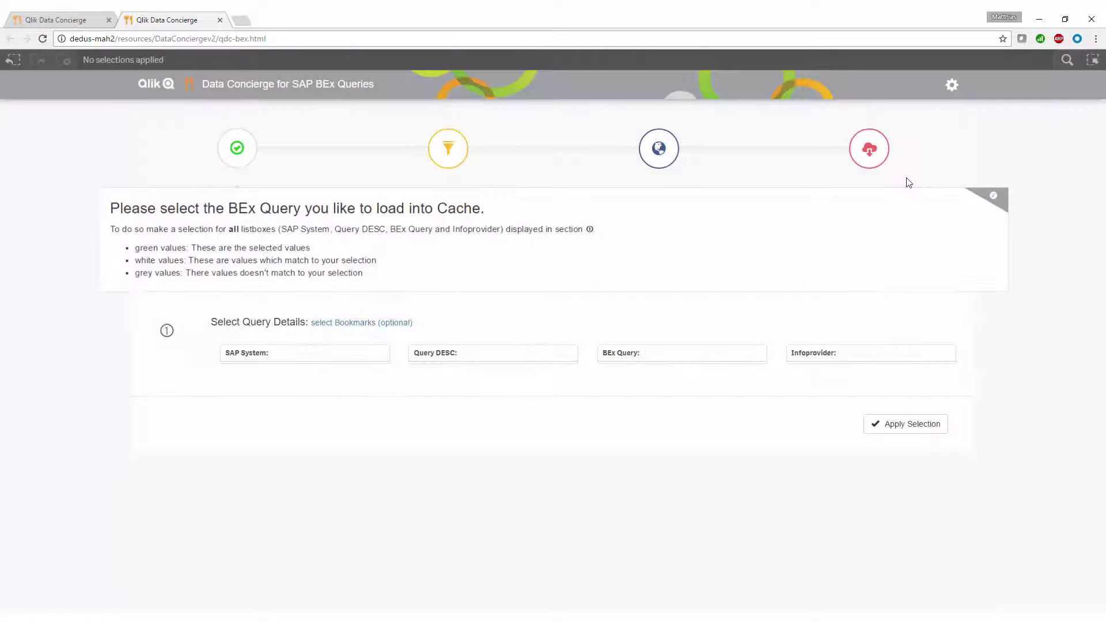
left_click(950, 85)
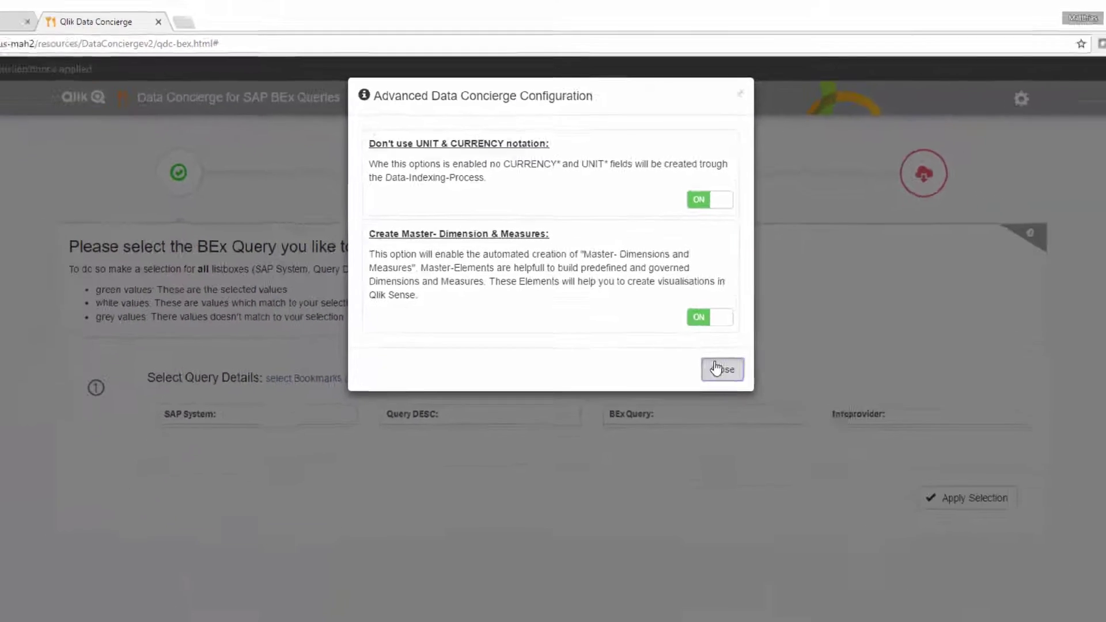
left_click(717, 368)
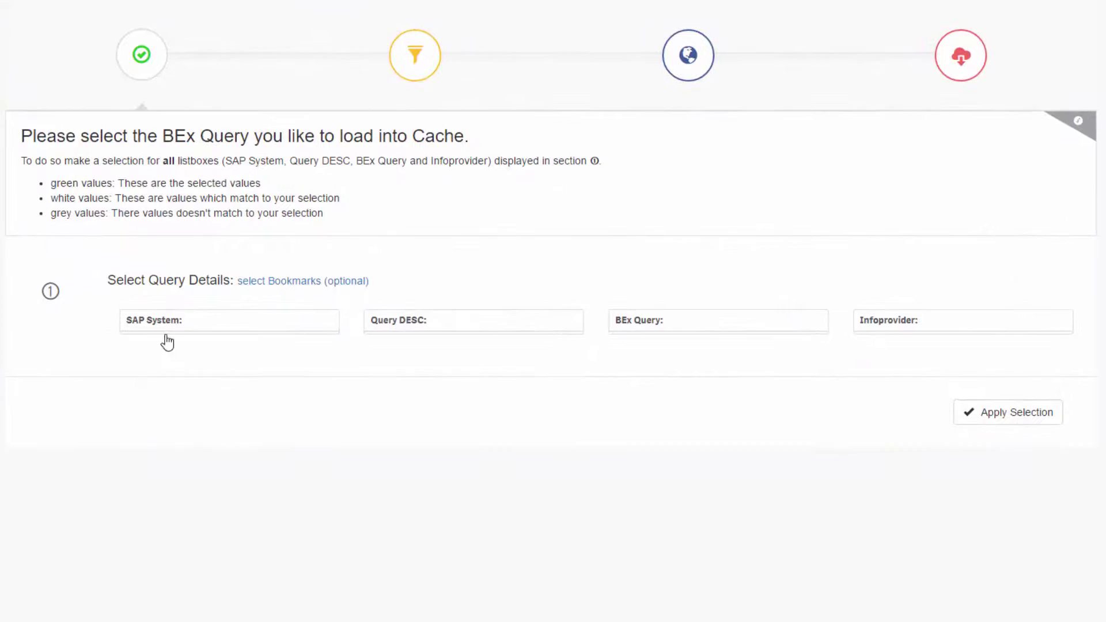
left_click(165, 333)
left_click(181, 424)
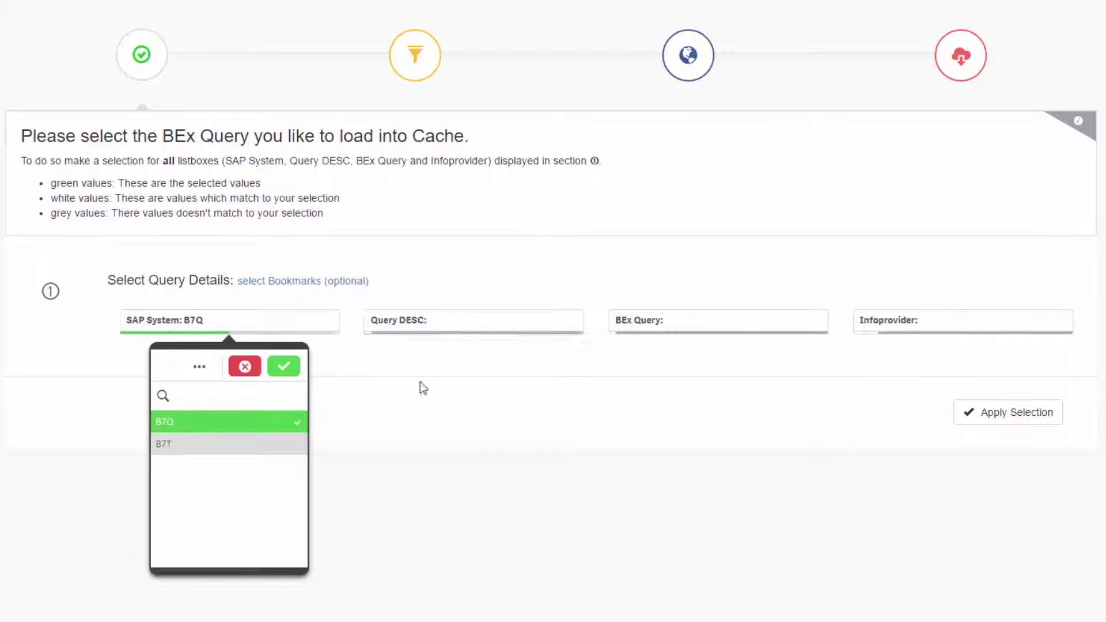
left_click(461, 327)
type("zli")
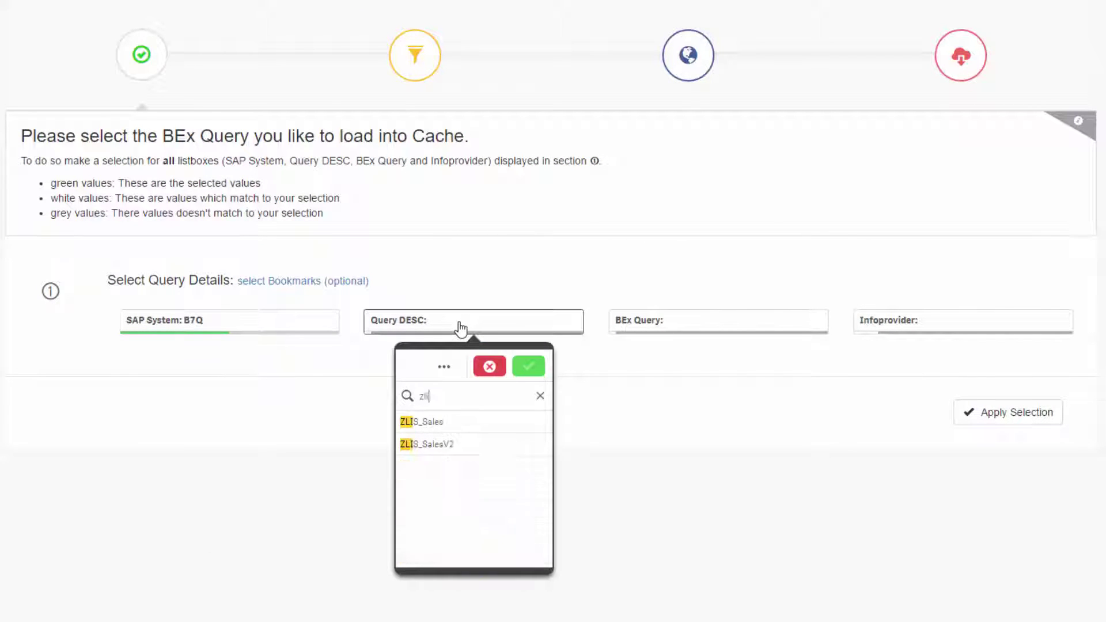
type("s")
left_click(424, 444)
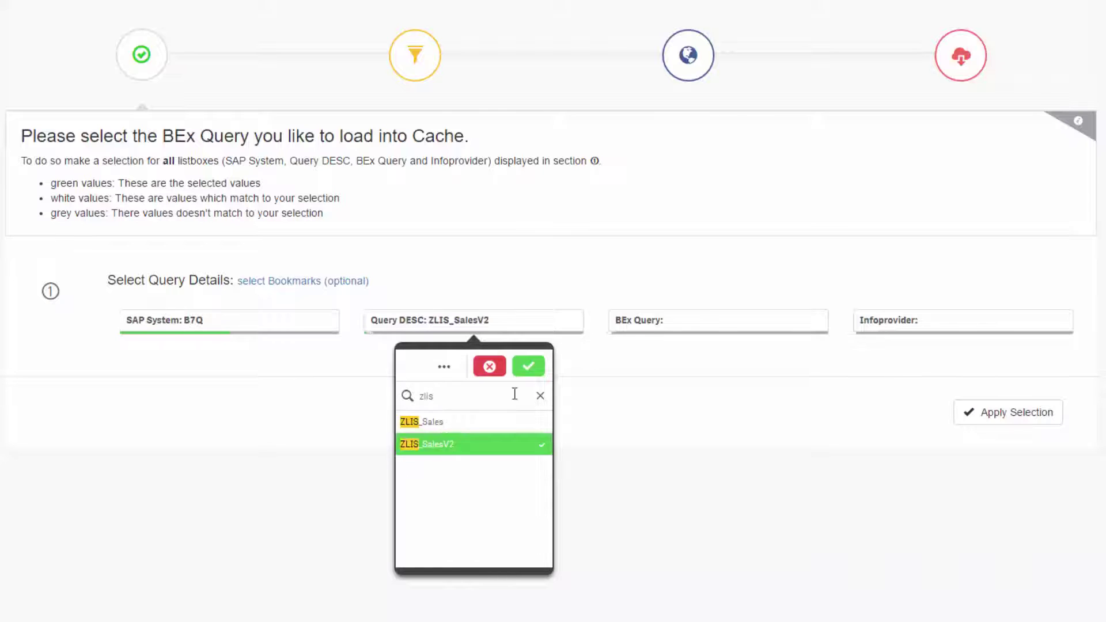
left_click(647, 327)
left_click(665, 424)
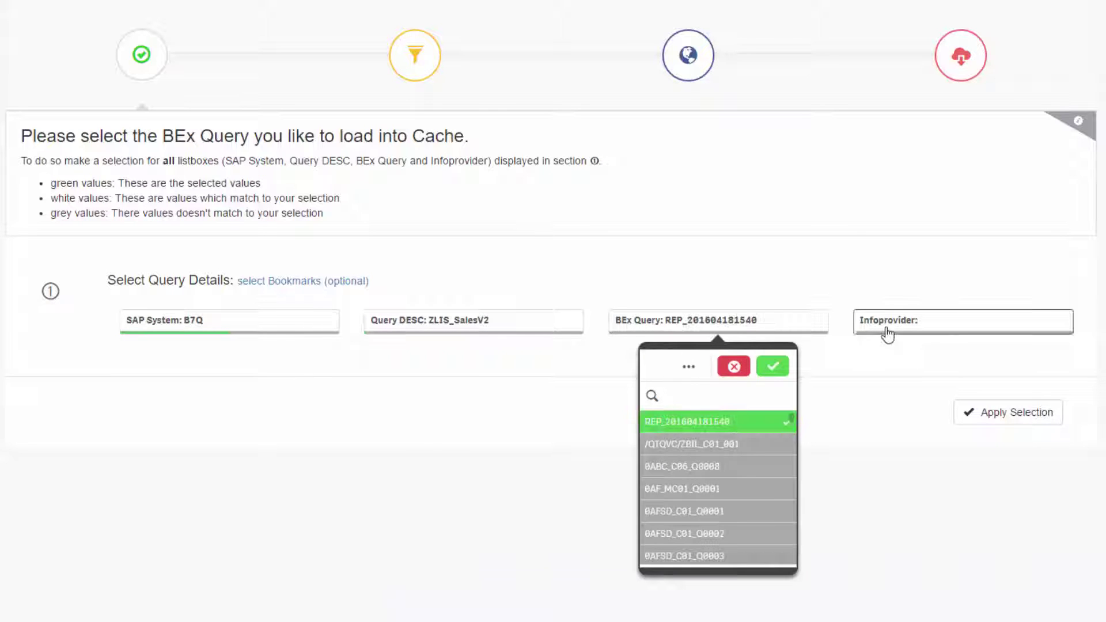
left_click(884, 327)
left_click(915, 424)
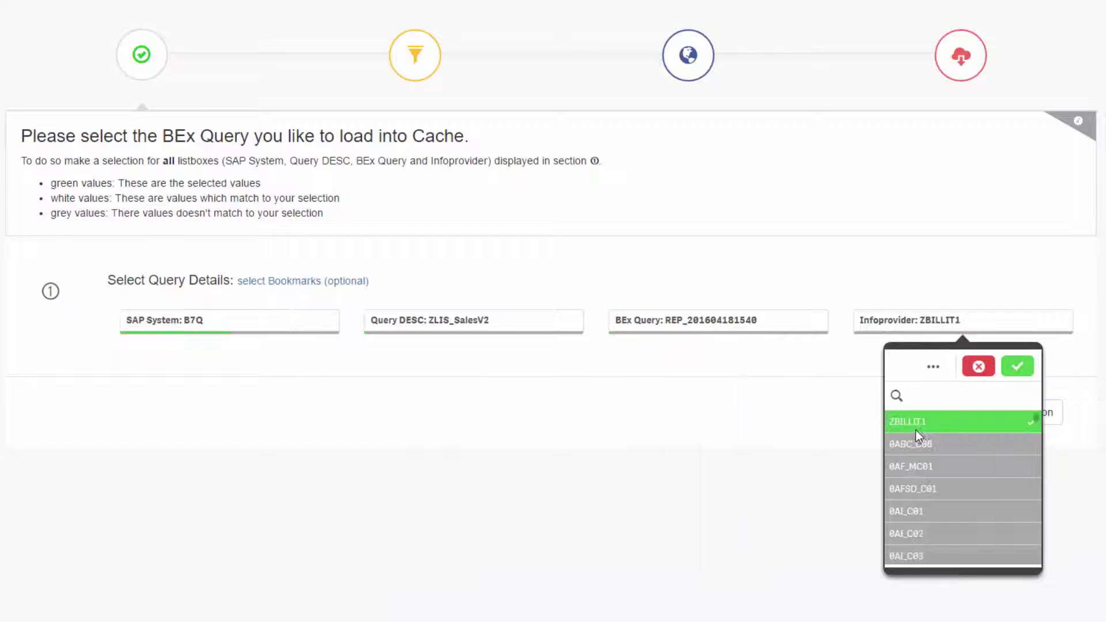
left_click(1018, 367)
left_click(1034, 414)
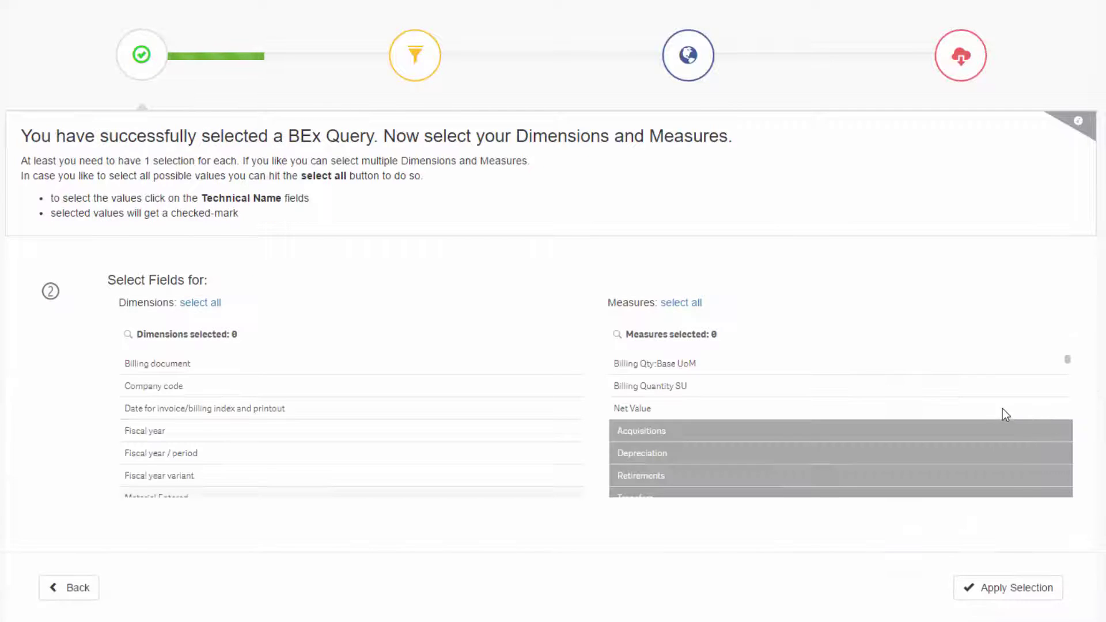
Select all dimensions and measures and continue to the variables.
left_click(201, 304)
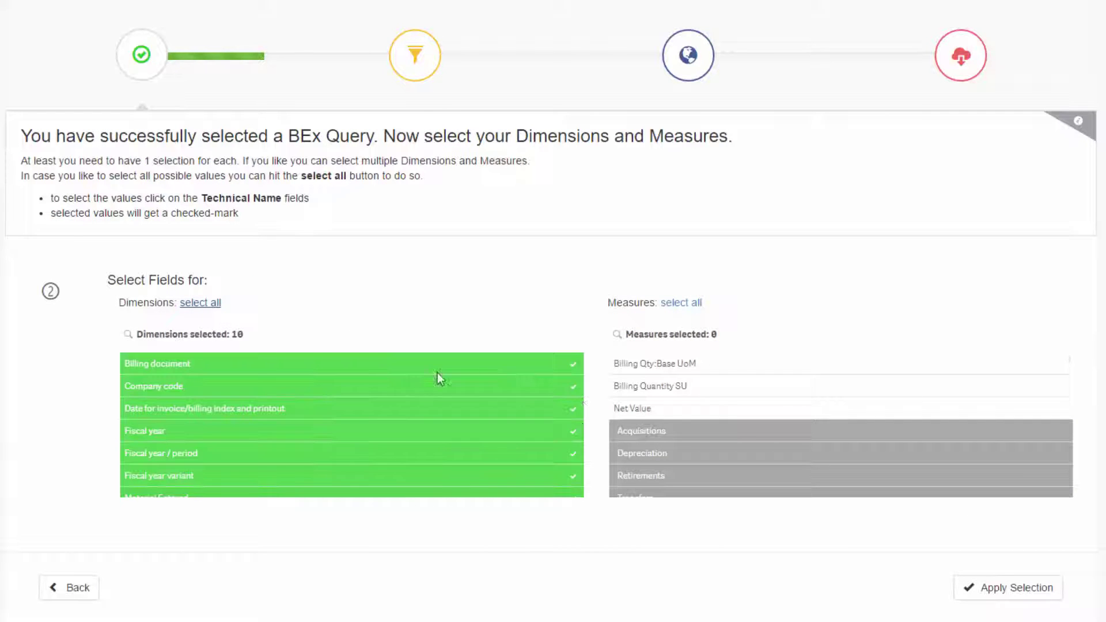
left_click(684, 304)
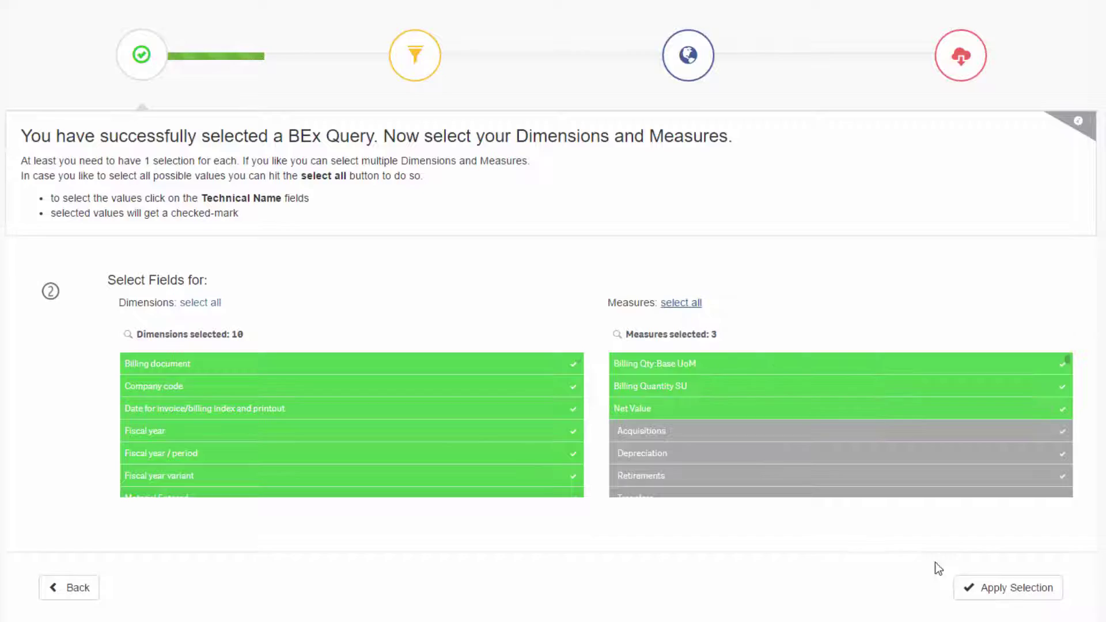
left_click(993, 592)
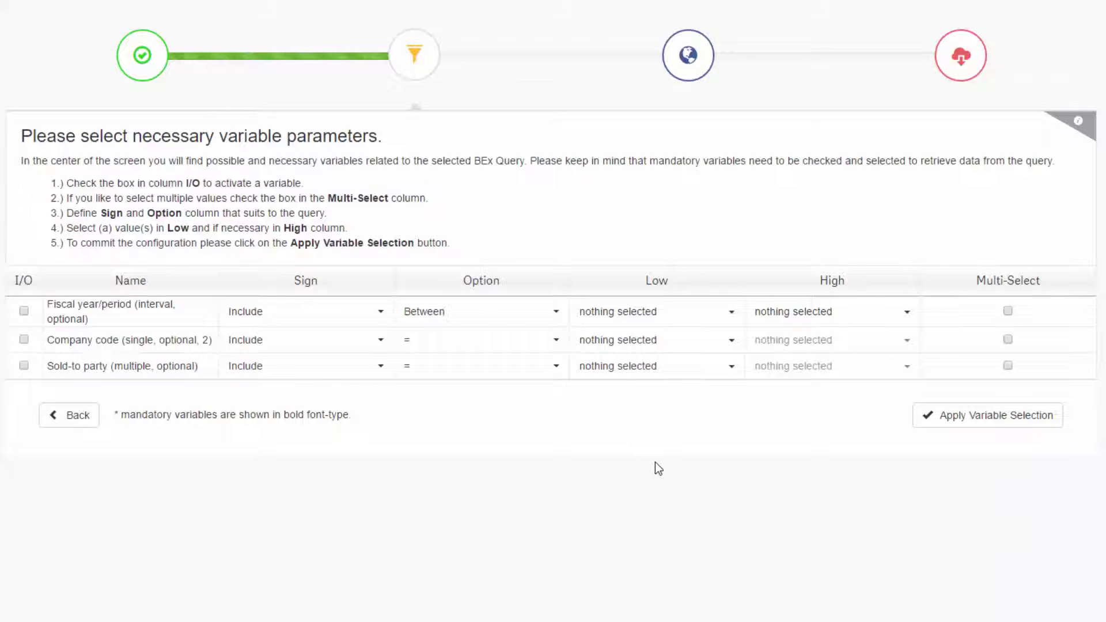
Activate the Company code variable with multi-select enabled.
left_click(24, 340)
left_click(1009, 342)
left_click(665, 342)
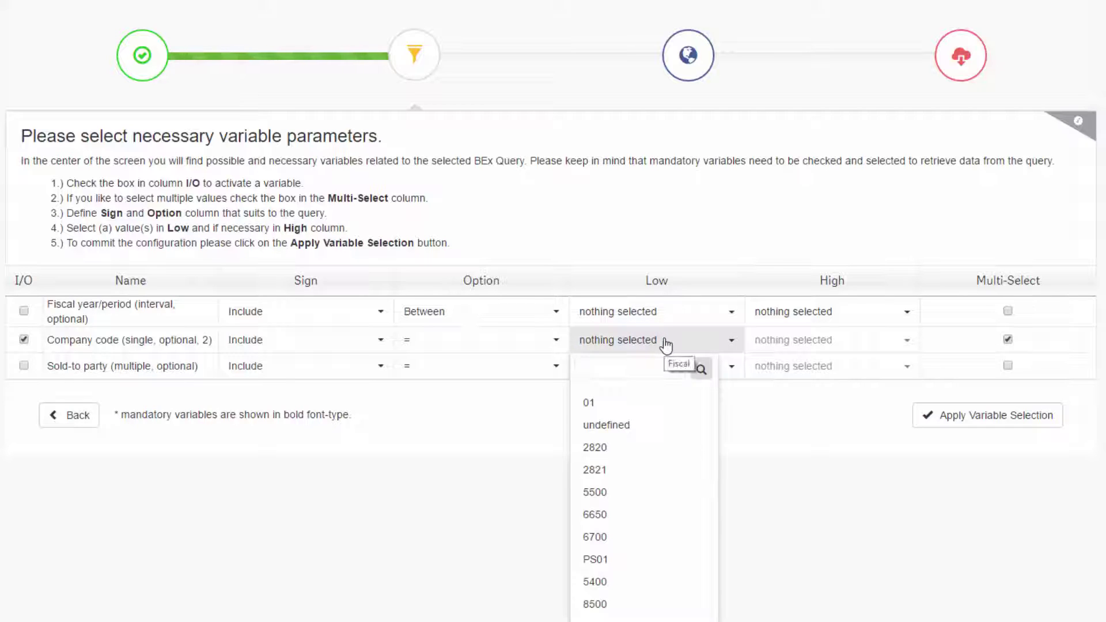
type("100")
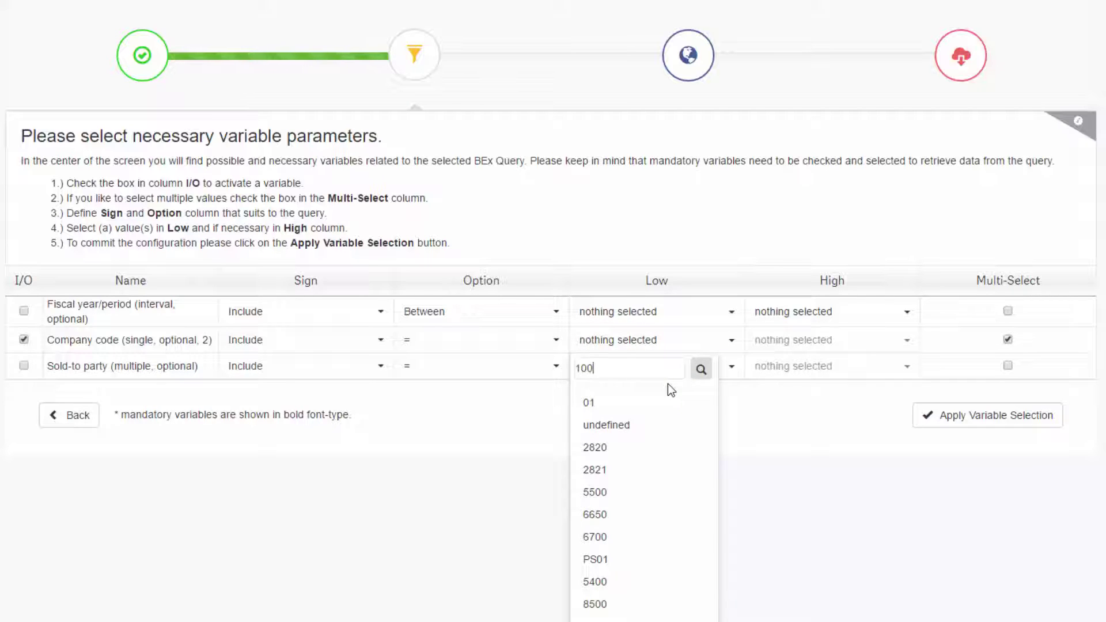
type("0")
Choose company codes 1000 and 2800 and apply the variable parameters.
left_click(699, 368)
left_click(633, 404)
key("ctrl+a")
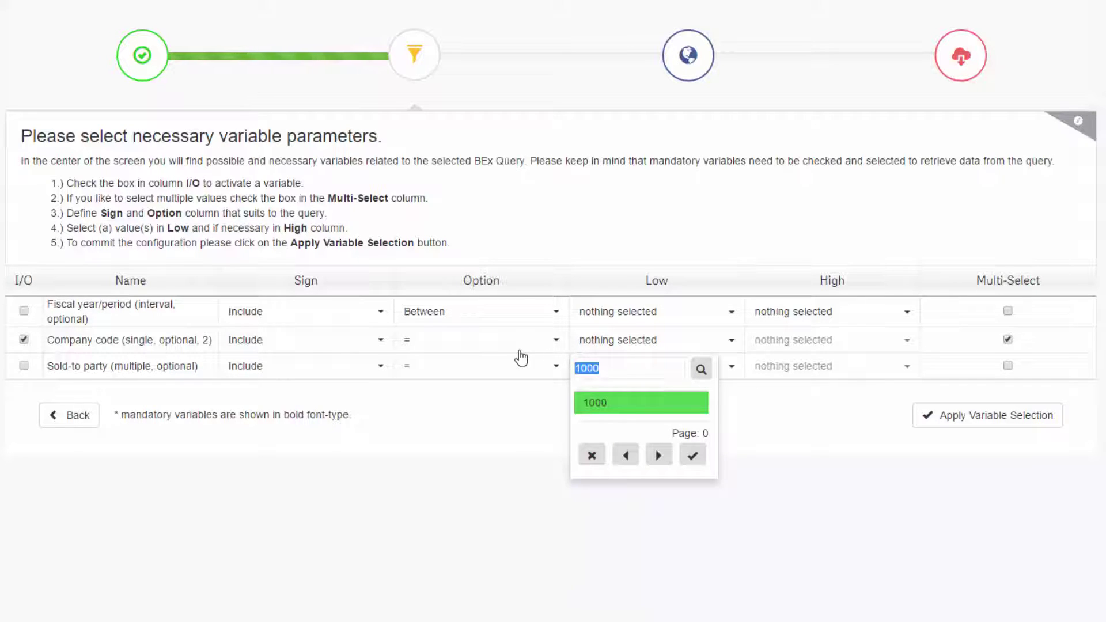
type("2800")
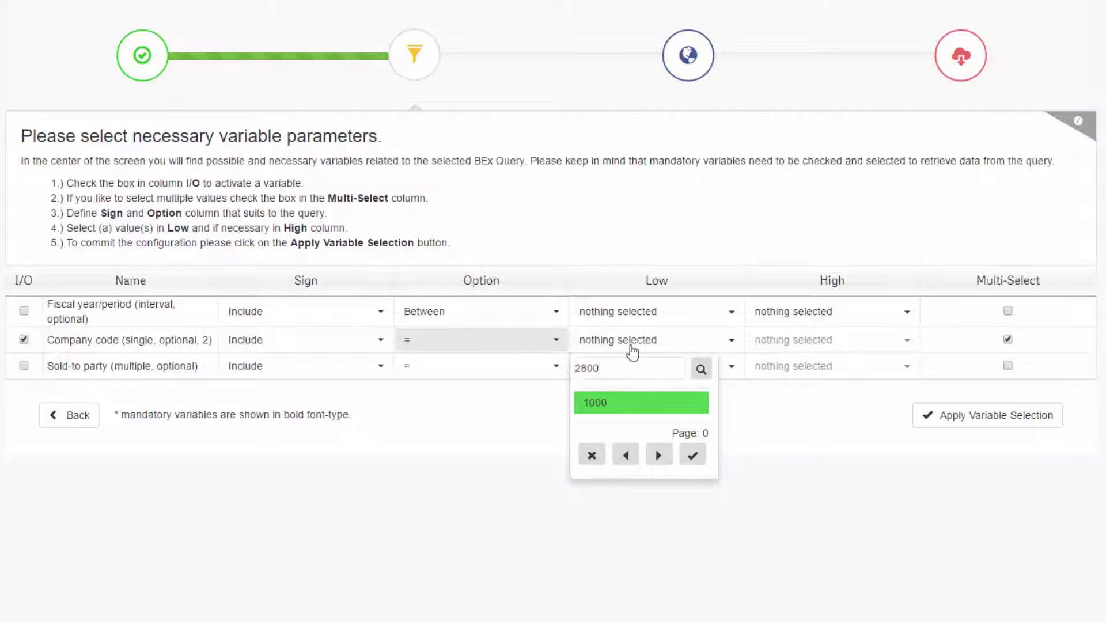
left_click(700, 369)
left_click(652, 403)
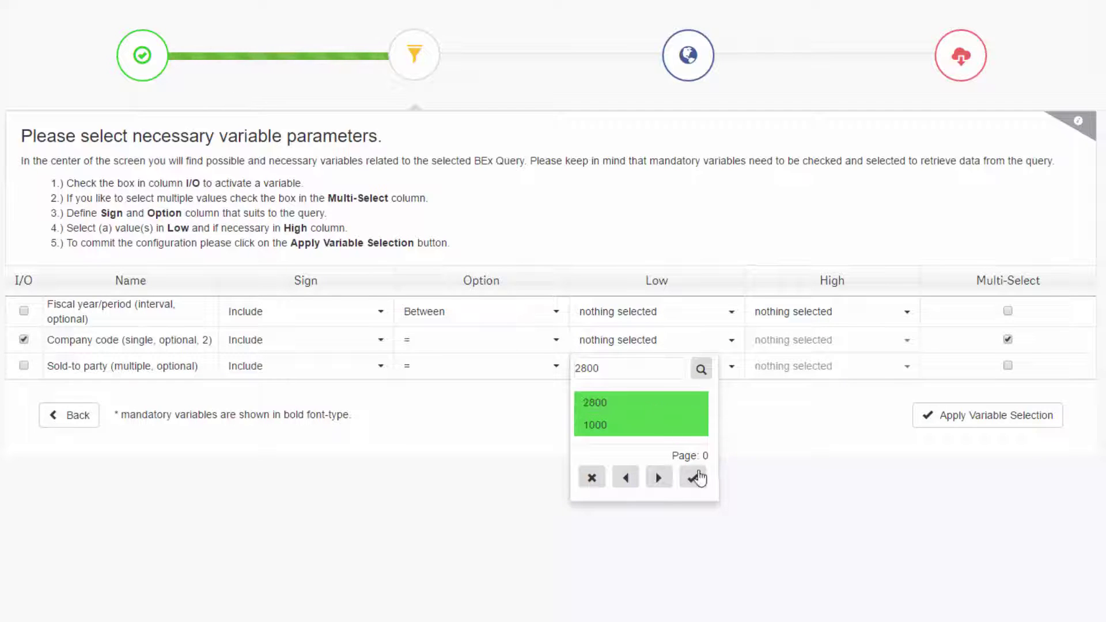
left_click(692, 478)
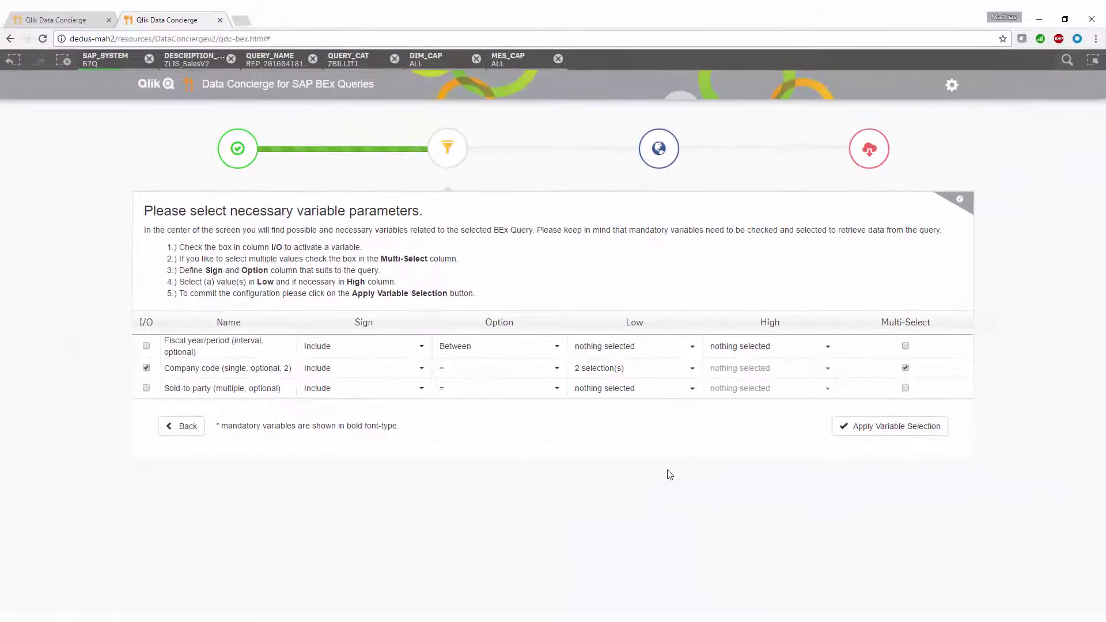
left_click(888, 430)
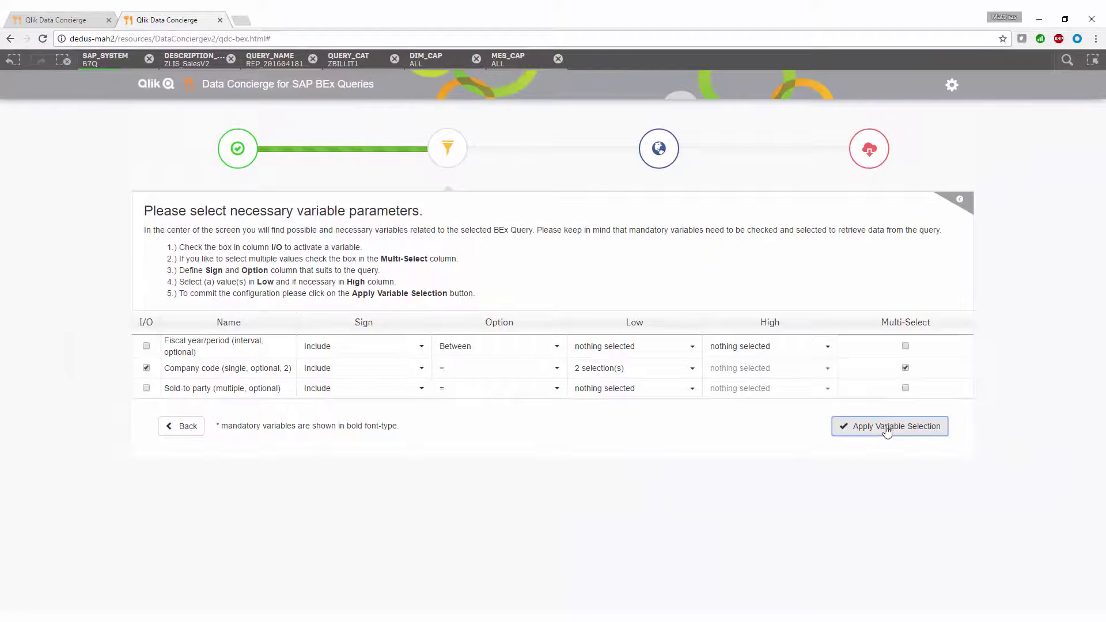
Choose the SAP BW B7Q Bex data connection and advance to the summary.
left_click(402, 190)
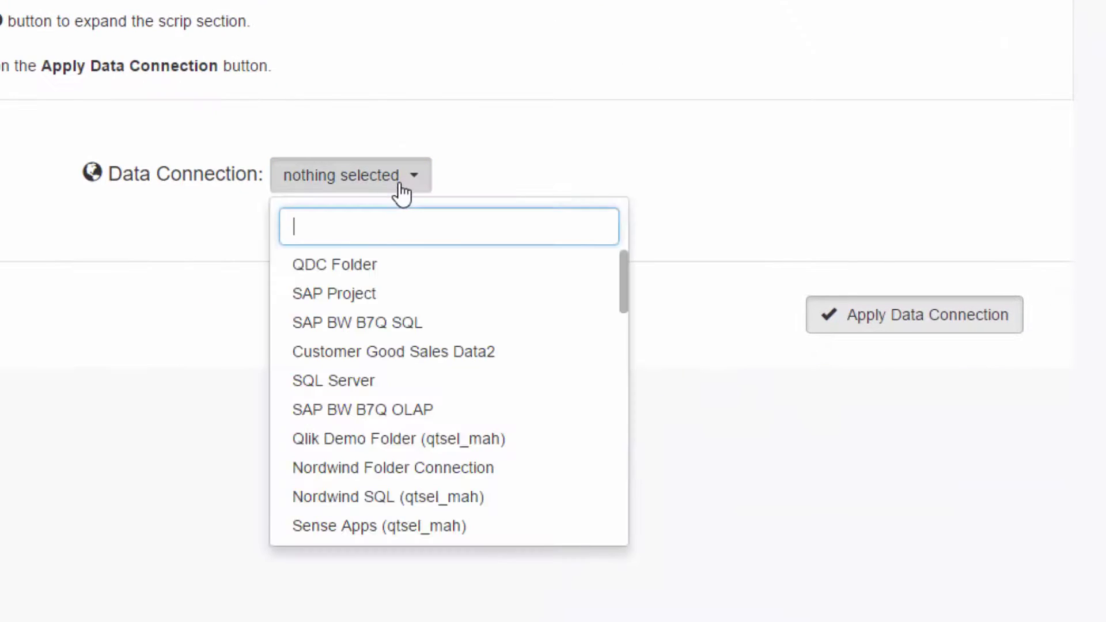
type("b7q")
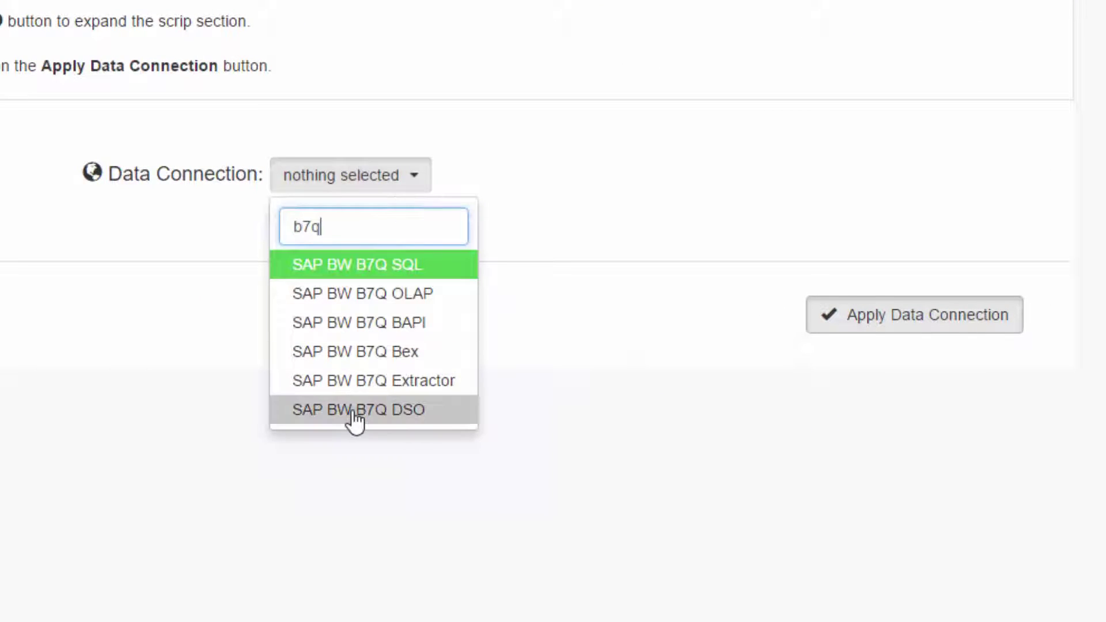
left_click(372, 351)
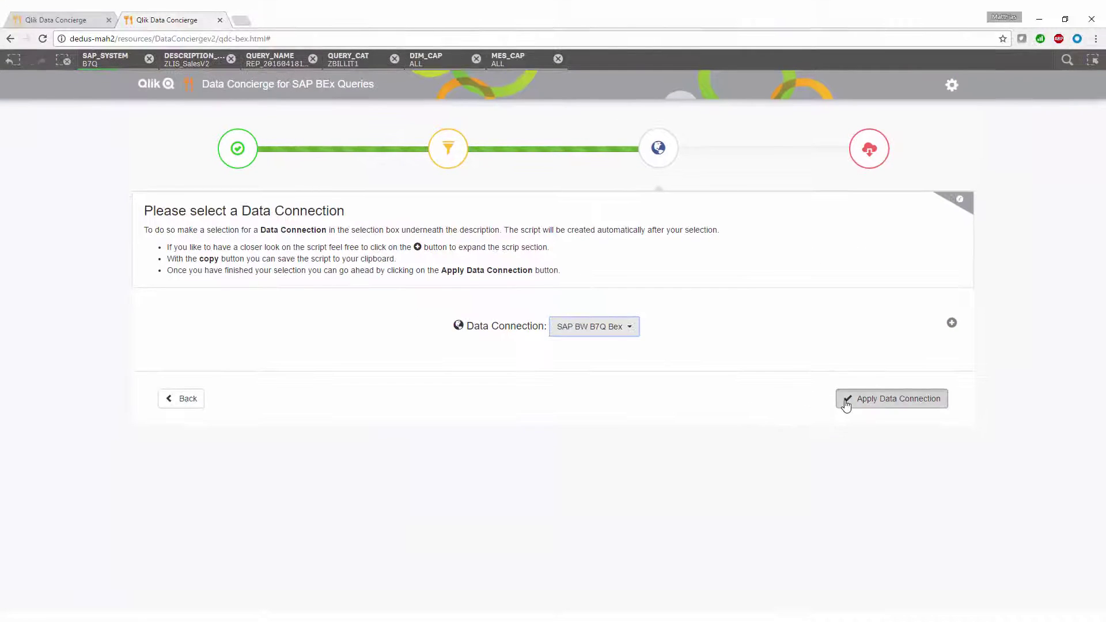
left_click(846, 403)
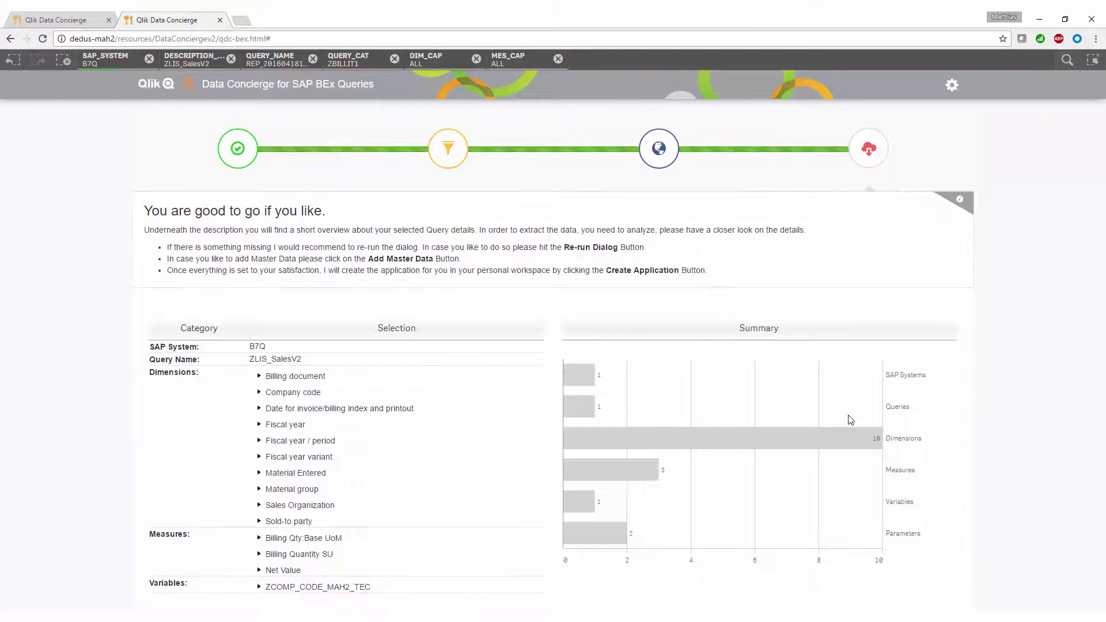
scroll(347, 505, "down", 1)
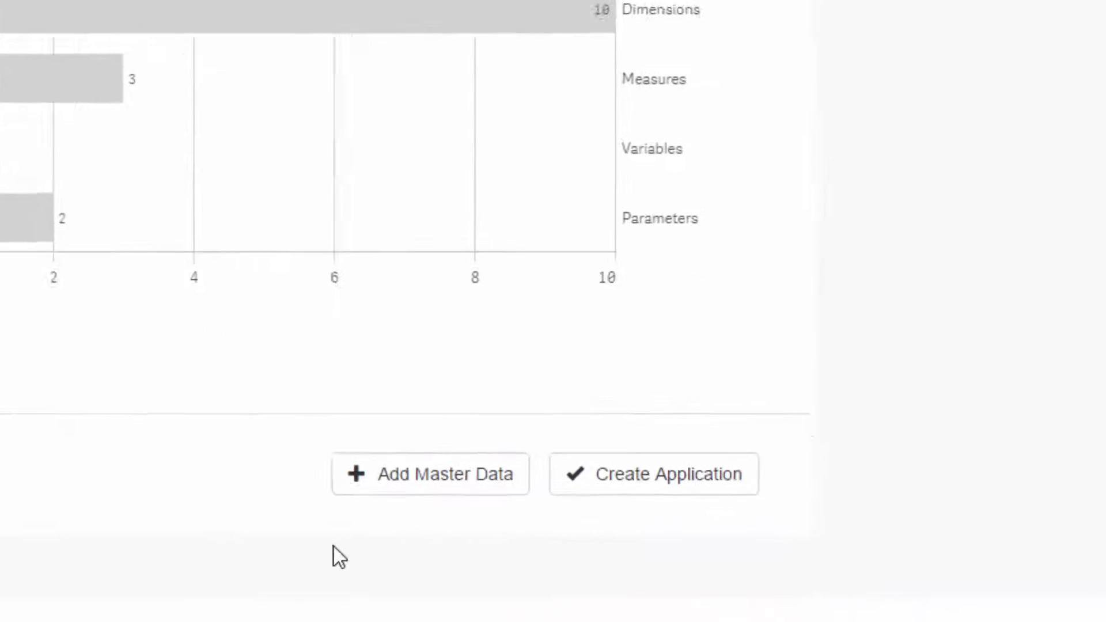
Create the application and open a new sheet in edit mode with master measures listed.
left_click(605, 486)
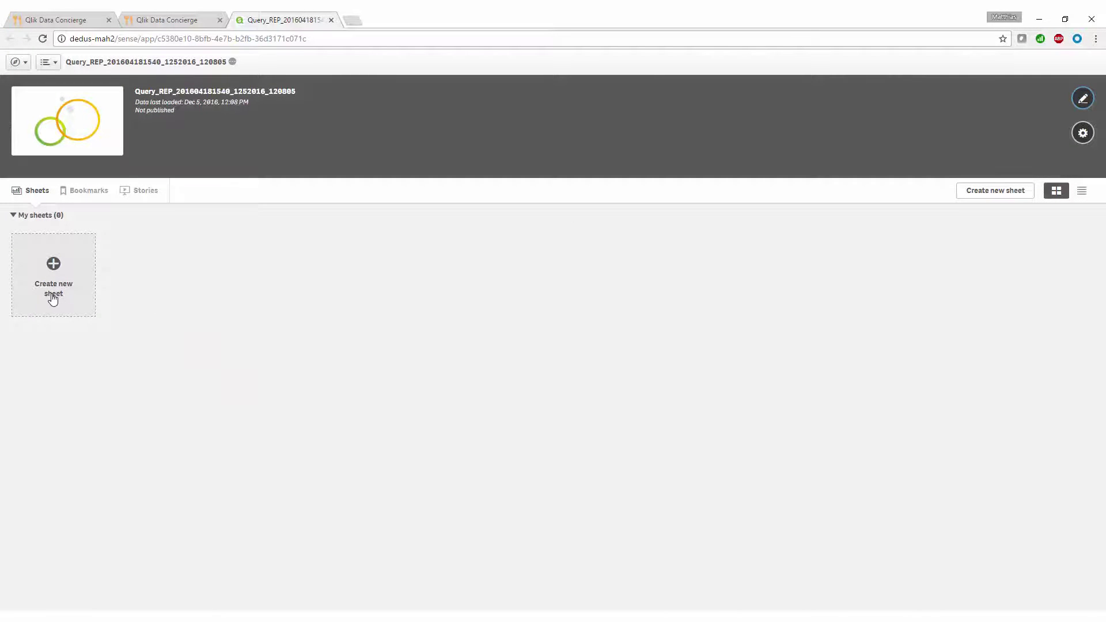
left_click(50, 298)
left_click(48, 311)
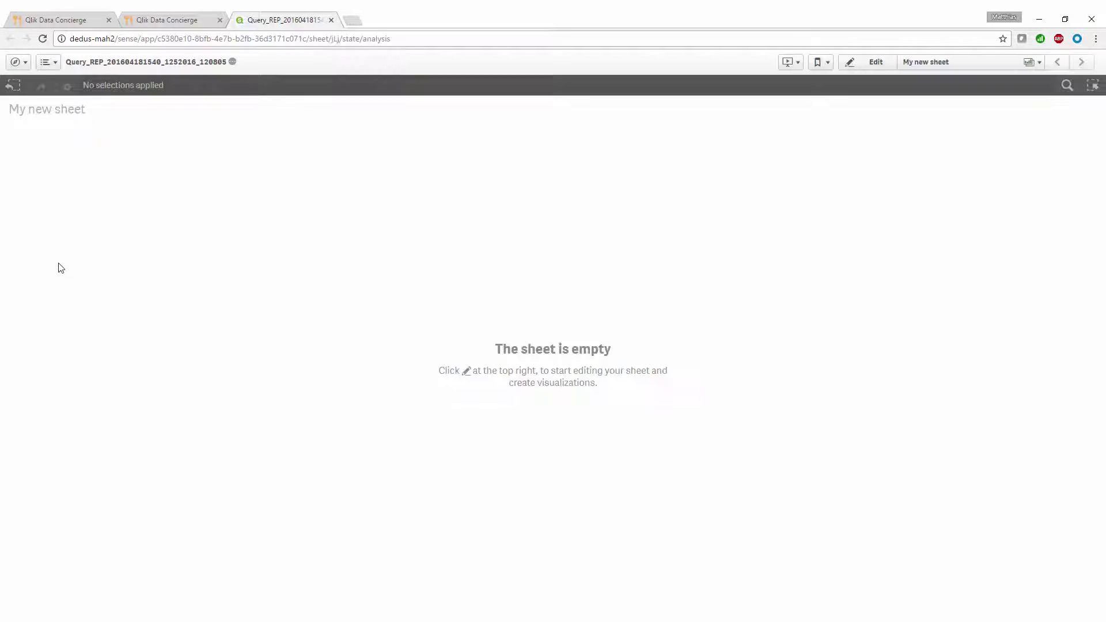
left_click(869, 62)
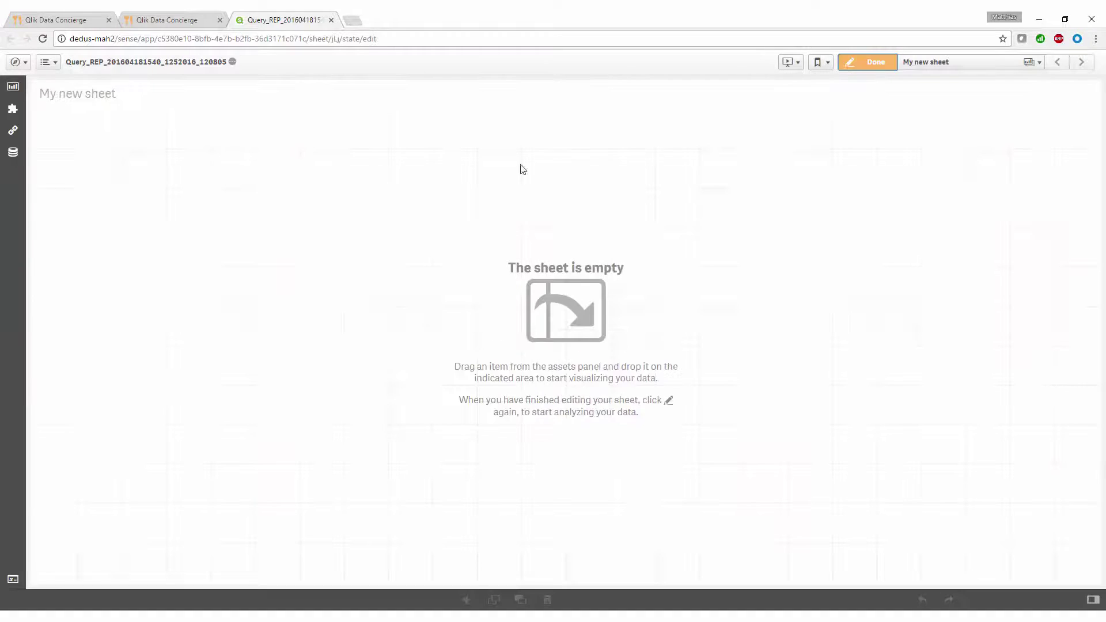
left_click(13, 129)
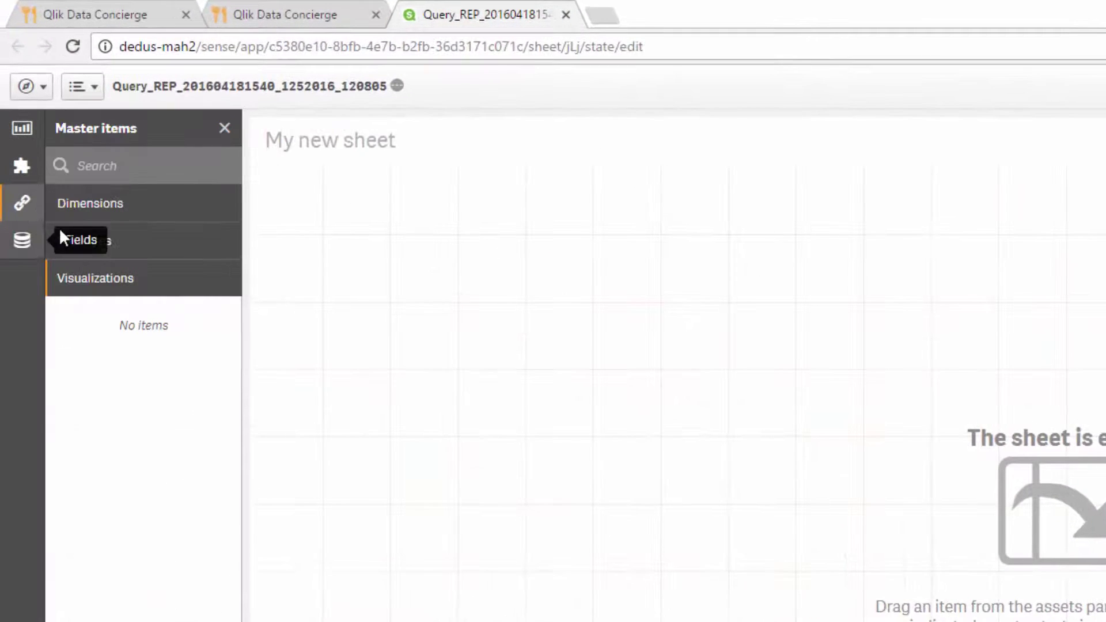
left_click(104, 212)
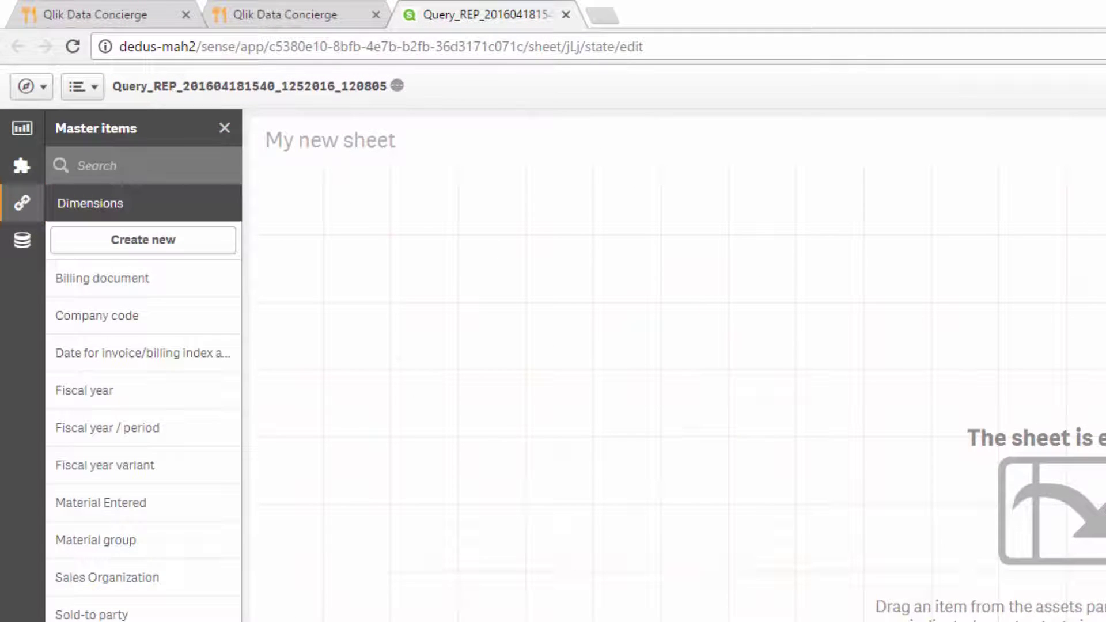
left_click(90, 202)
left_click(84, 240)
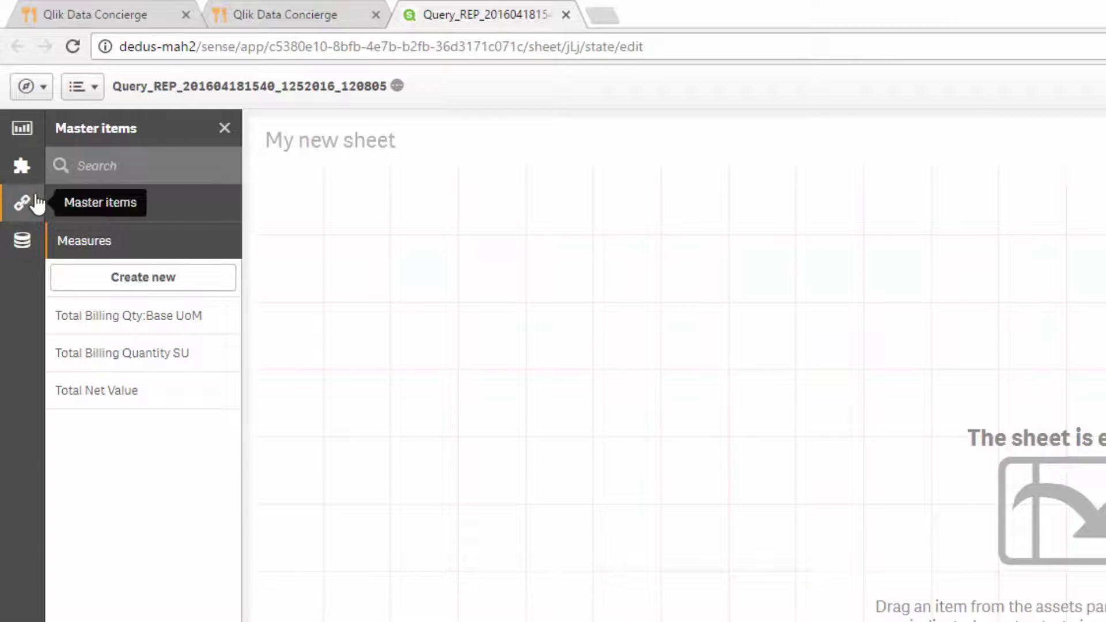
Add Net Value, Billing Quantity SU and Billing Qty:Base UoM KPIs, plus a bar chart below.
left_click_drag(95, 390, 372, 199)
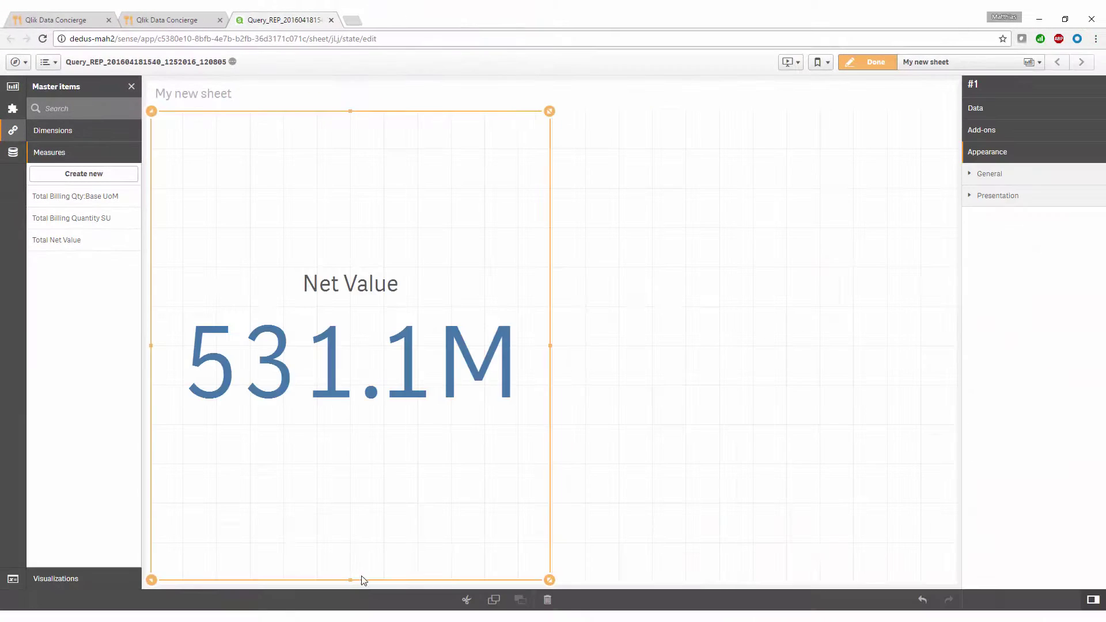
left_click_drag(355, 587, 388, 204)
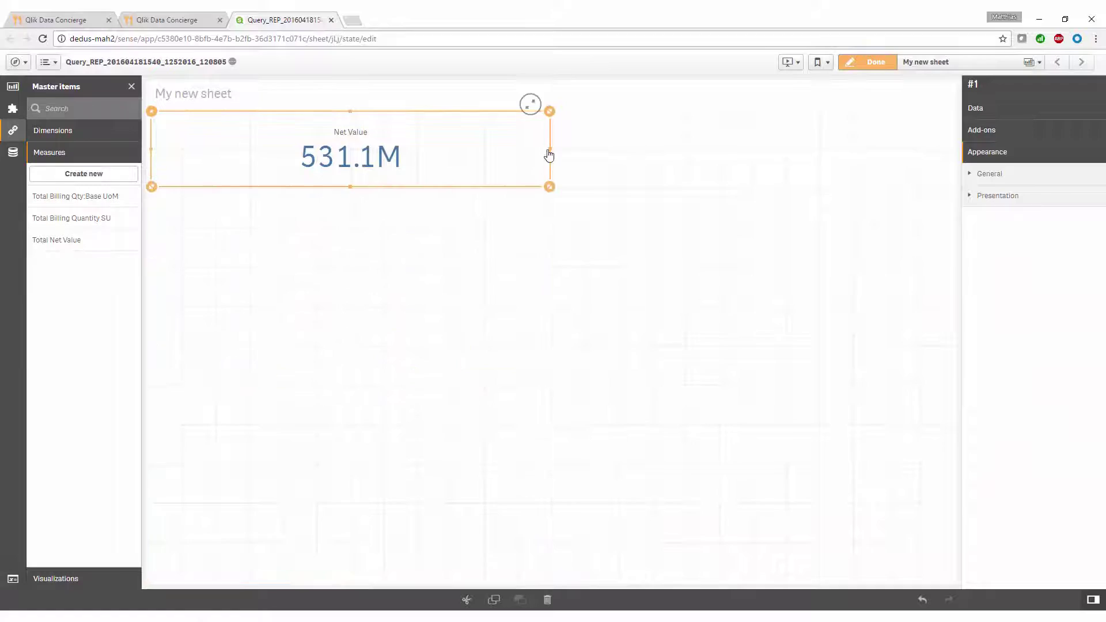
left_click_drag(547, 156, 423, 158)
mouse_move(39, 209)
left_mouse_down()
mouse_move(156, 232)
mouse_move(568, 165)
left_mouse_up()
mouse_move(949, 153)
left_mouse_down()
mouse_move(838, 173)
mouse_move(710, 167)
left_mouse_up()
mouse_move(78, 196)
left_mouse_down()
mouse_move(101, 212)
mouse_move(289, 210)
mouse_move(851, 154)
left_mouse_up()
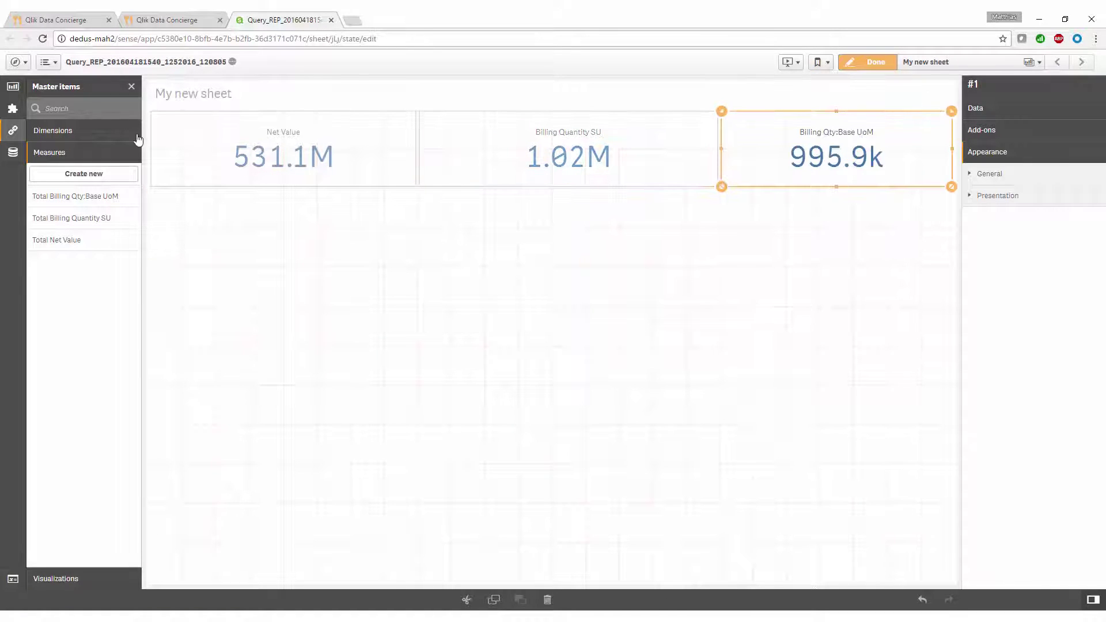
left_click(13, 87)
left_click_drag(52, 130, 558, 376)
Chart Net Value by Sold-to party, then select the ten parties 1175 through 1001.
left_click(563, 391)
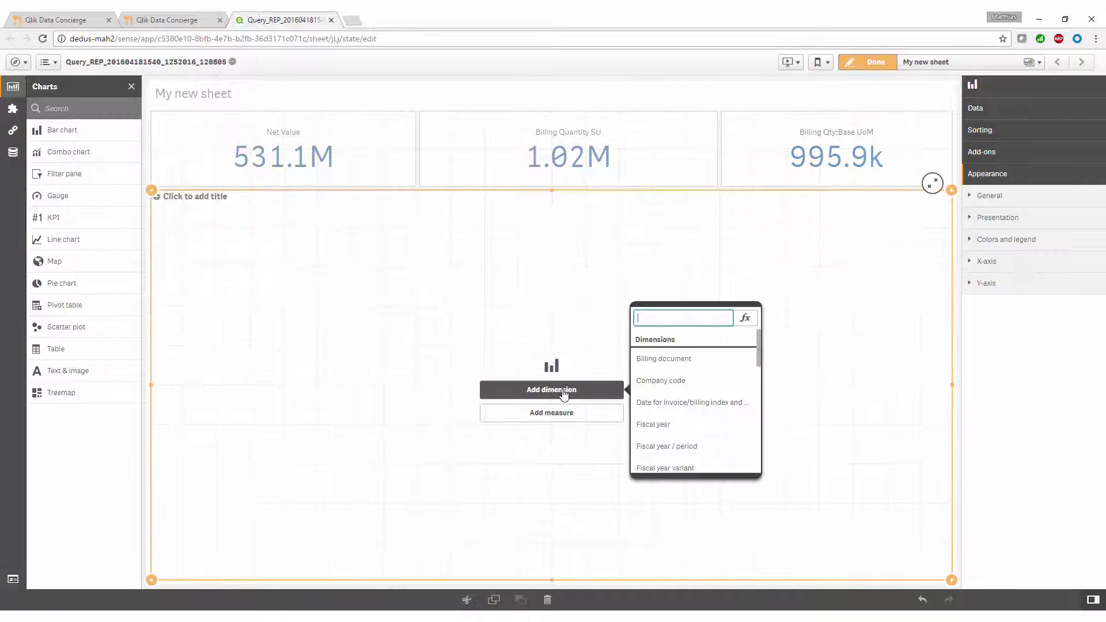
type("sol")
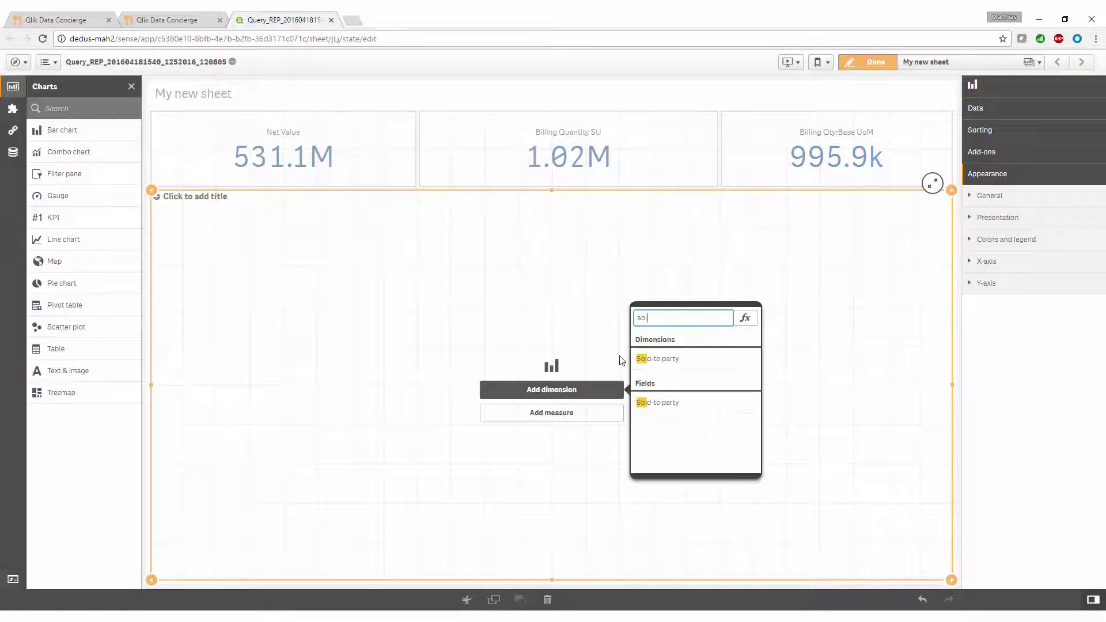
left_click(653, 359)
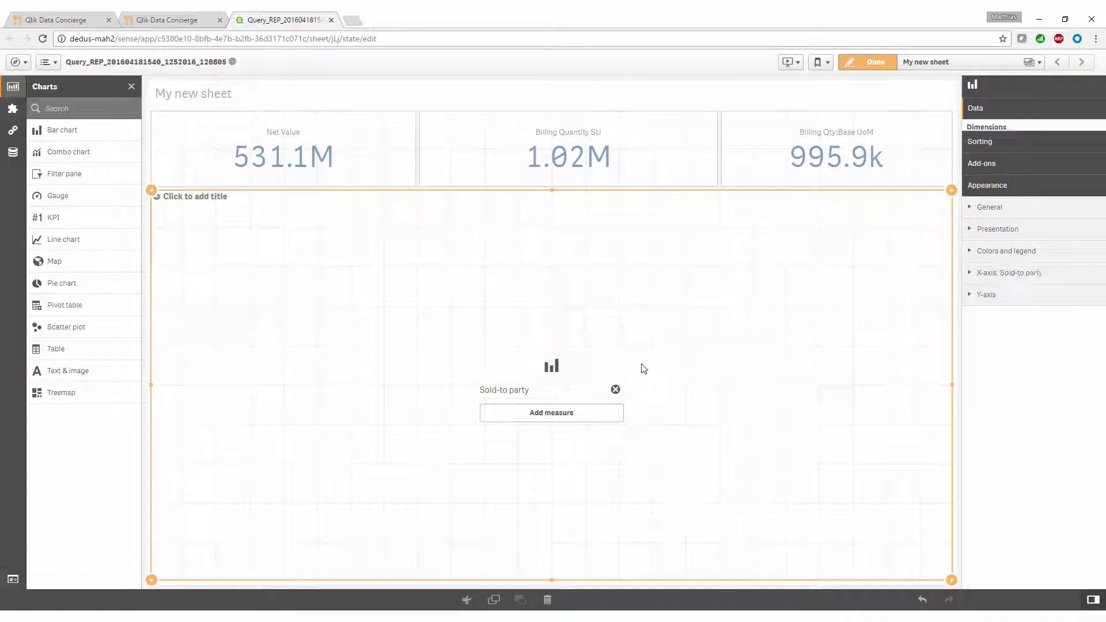
left_click(595, 414)
left_click(670, 424)
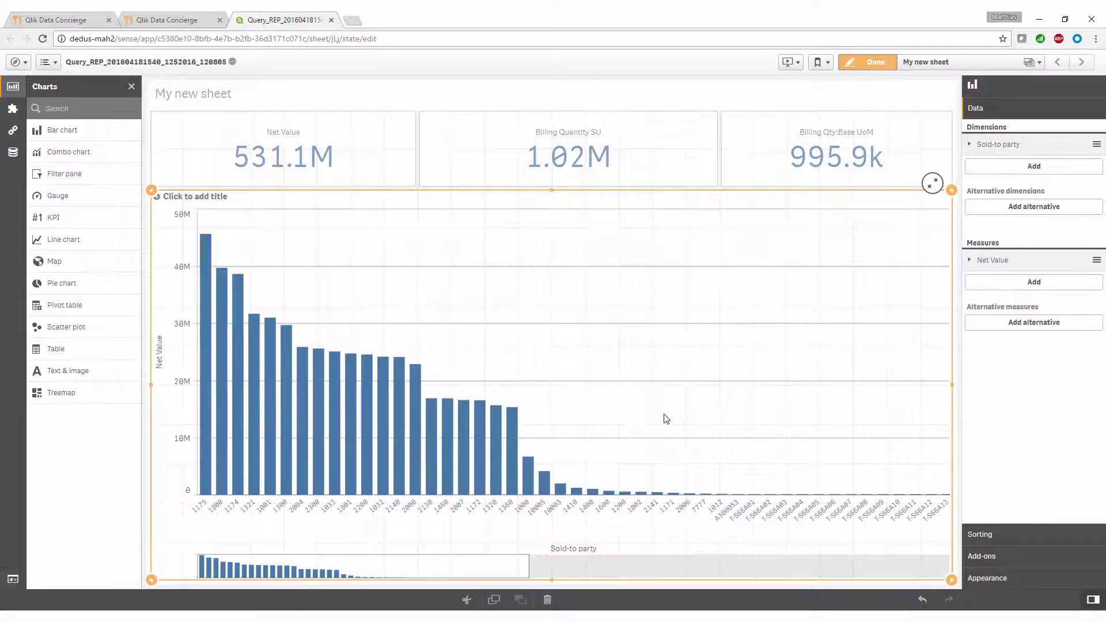
left_click(875, 62)
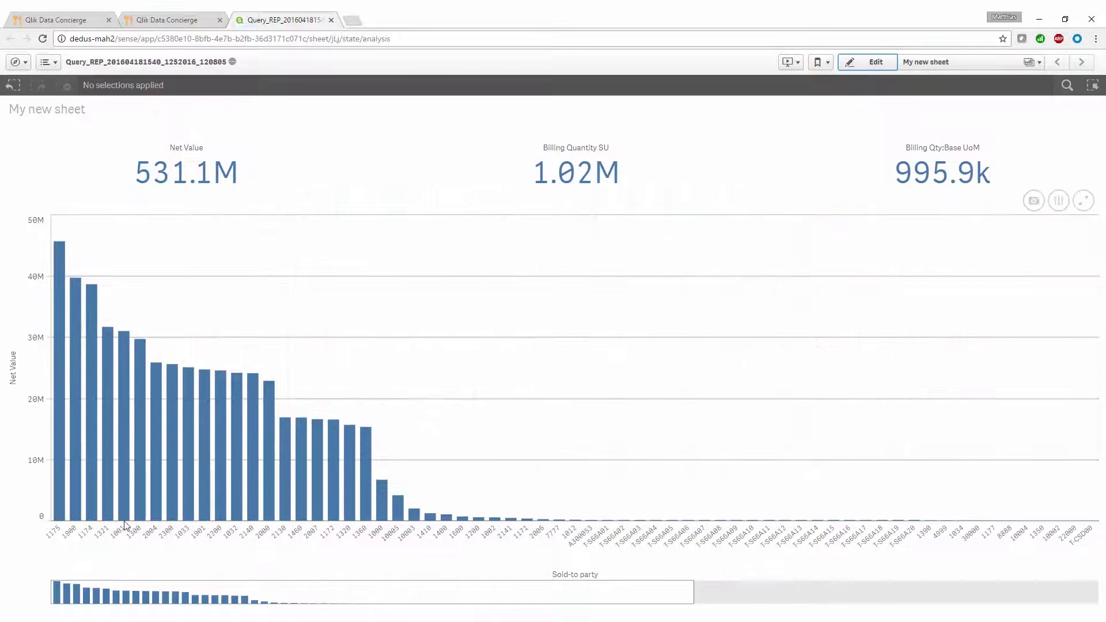
left_click_drag(58, 546, 203, 558)
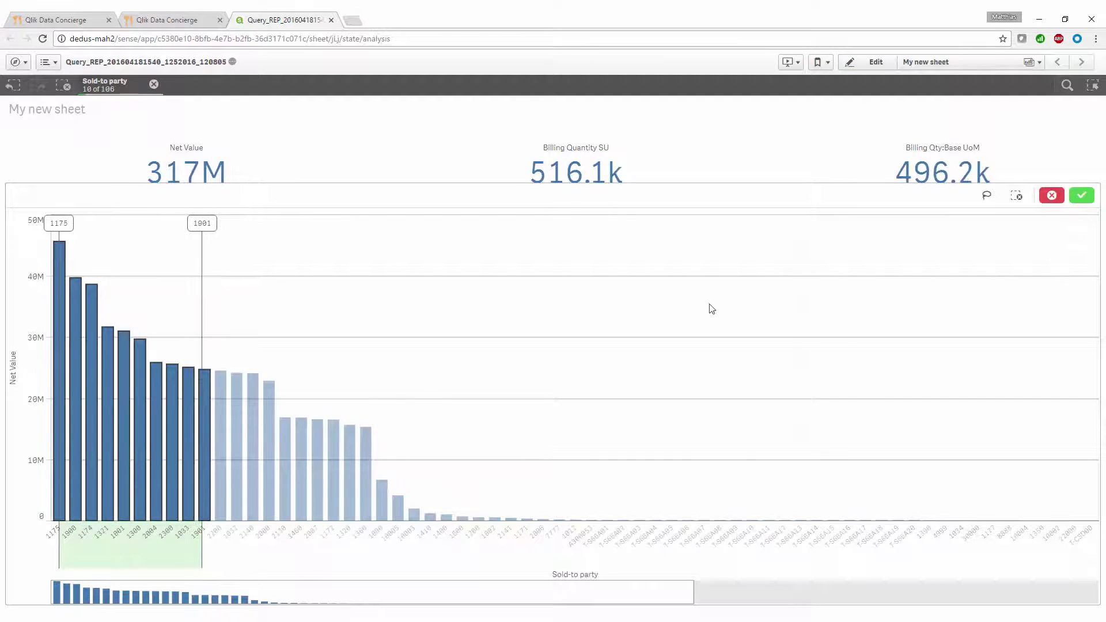
left_click(1083, 196)
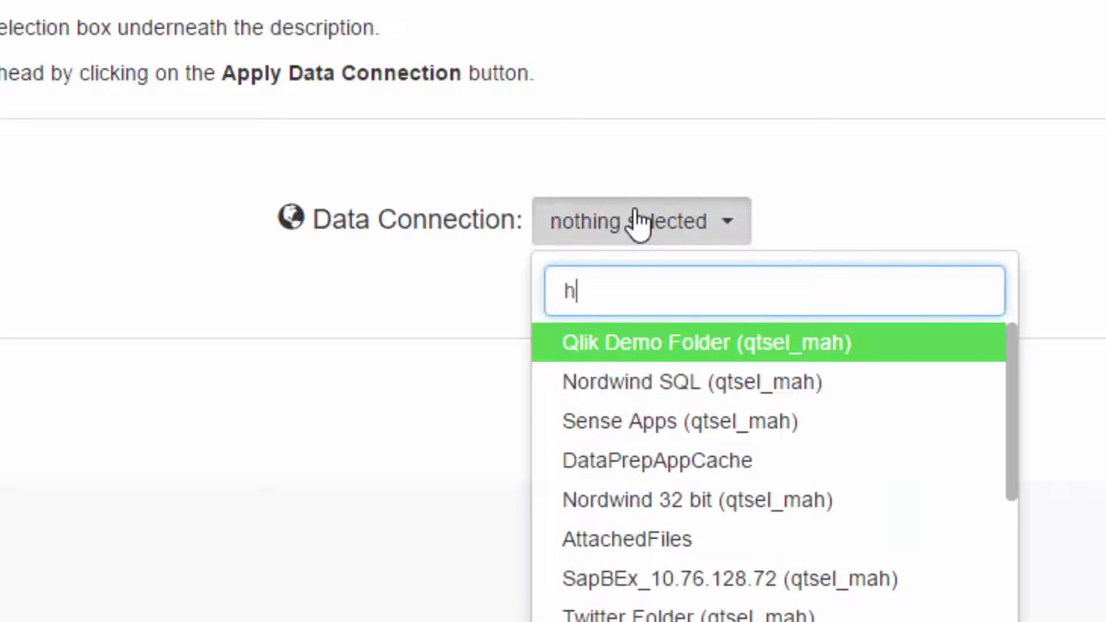
type("ana")
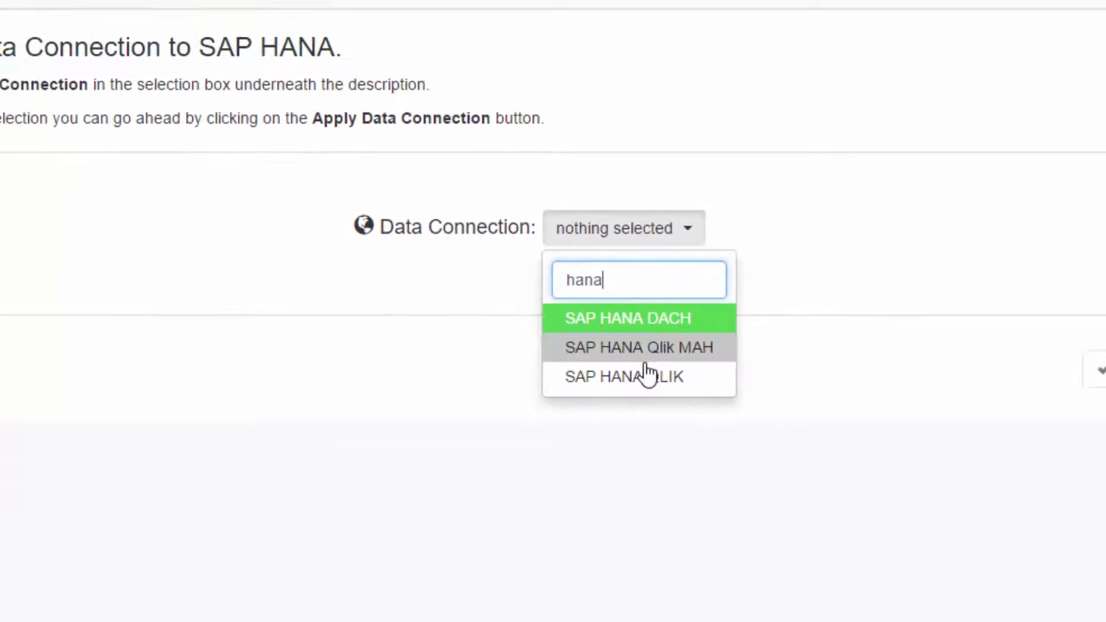
Apply the SAP HANA QLIK connection and choose source type TABLE in schema SAPH7T.
left_click(648, 421)
left_click(910, 331)
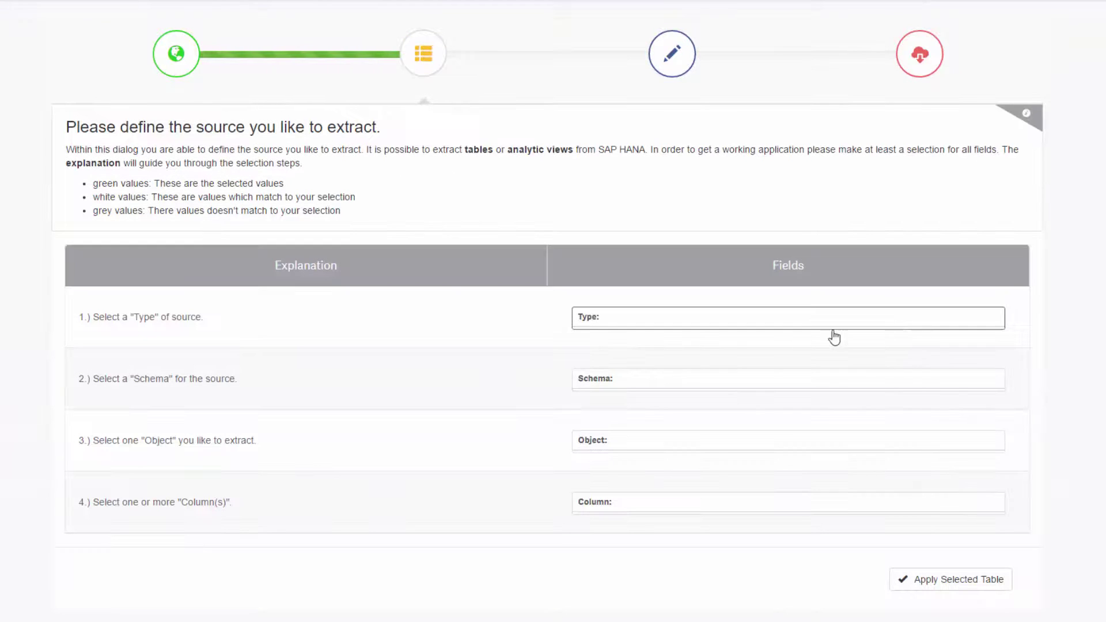
left_click(640, 328)
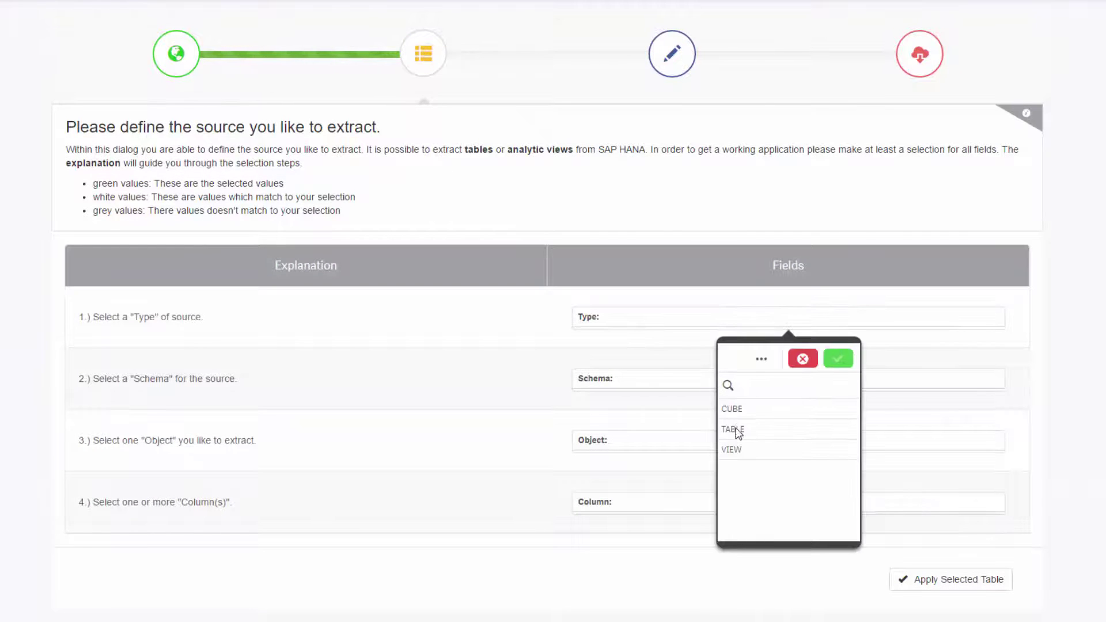
left_click(737, 433)
left_click(627, 388)
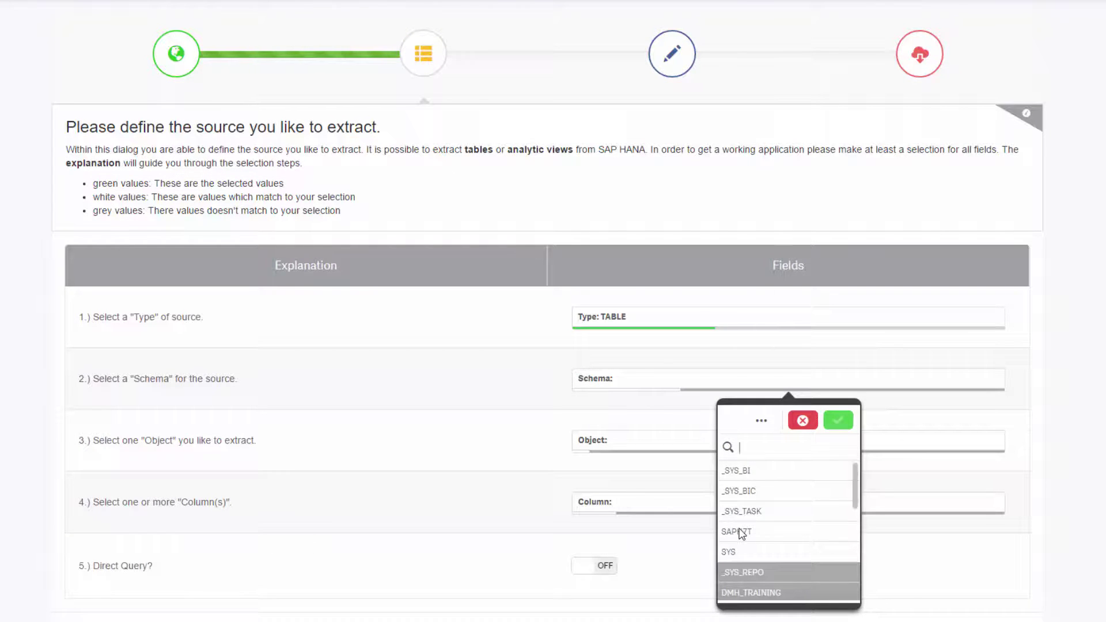
left_click(737, 532)
Select table /QT/FARE_CLASS with columns FARE_CLASS and Fare_Class_Description.
left_click(634, 444)
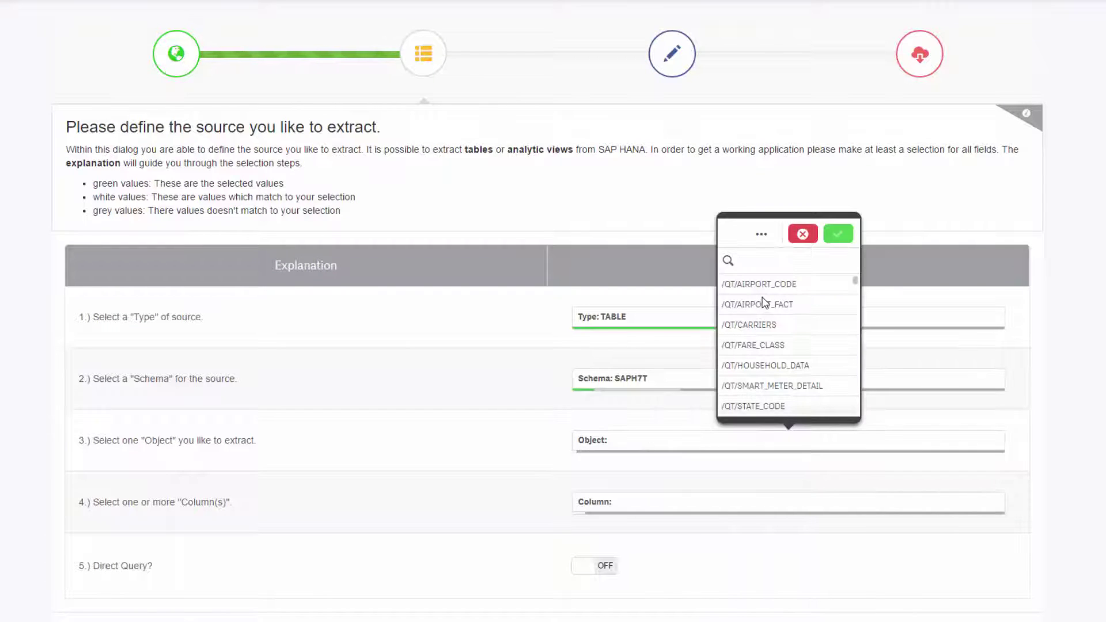
left_click(748, 344)
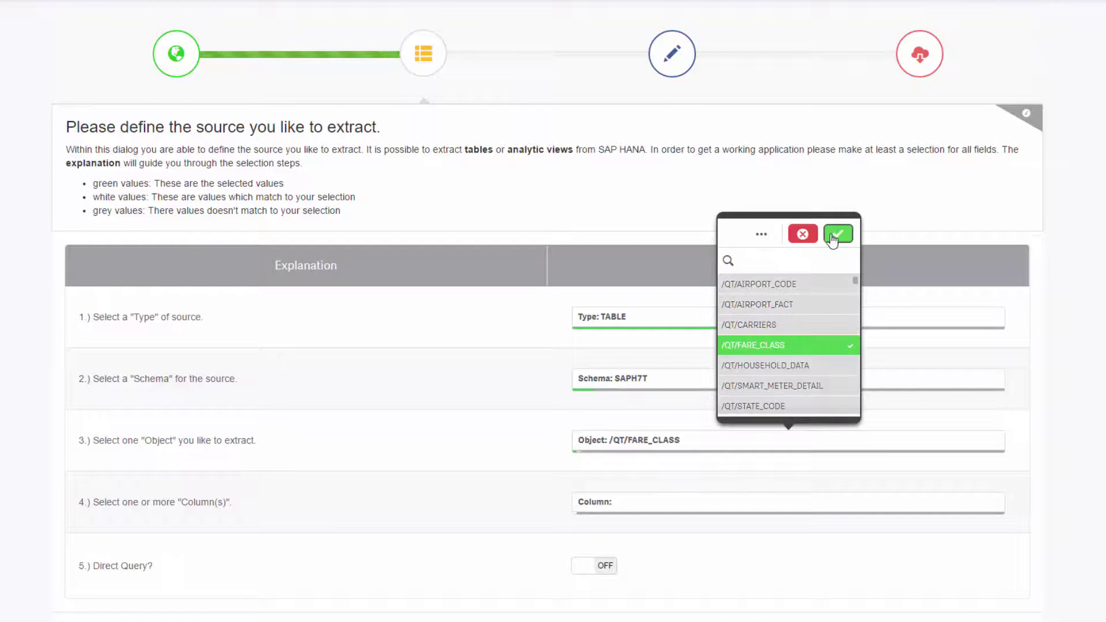
left_click(838, 234)
left_click(704, 501)
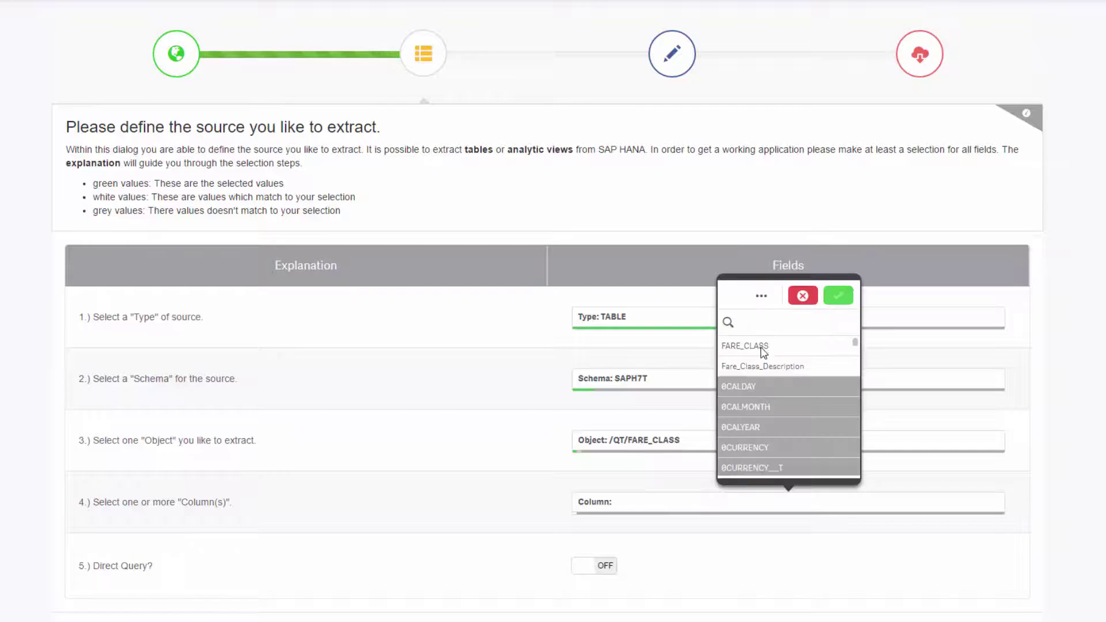
double_click(764, 345)
left_click(838, 300)
scroll(735, 454, "down", 2)
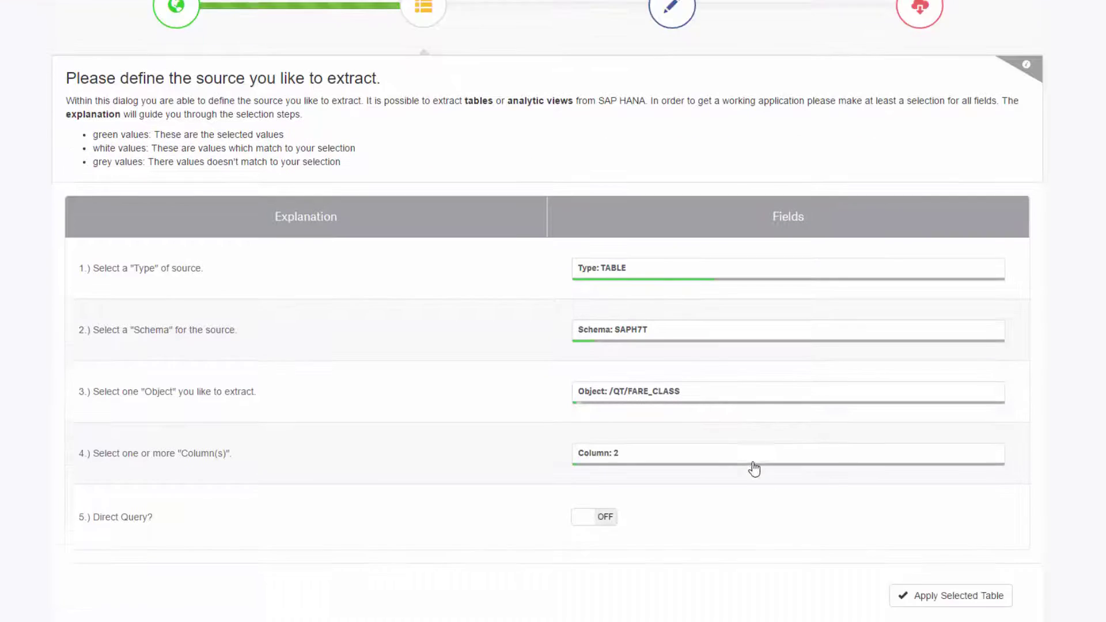
left_click(950, 557)
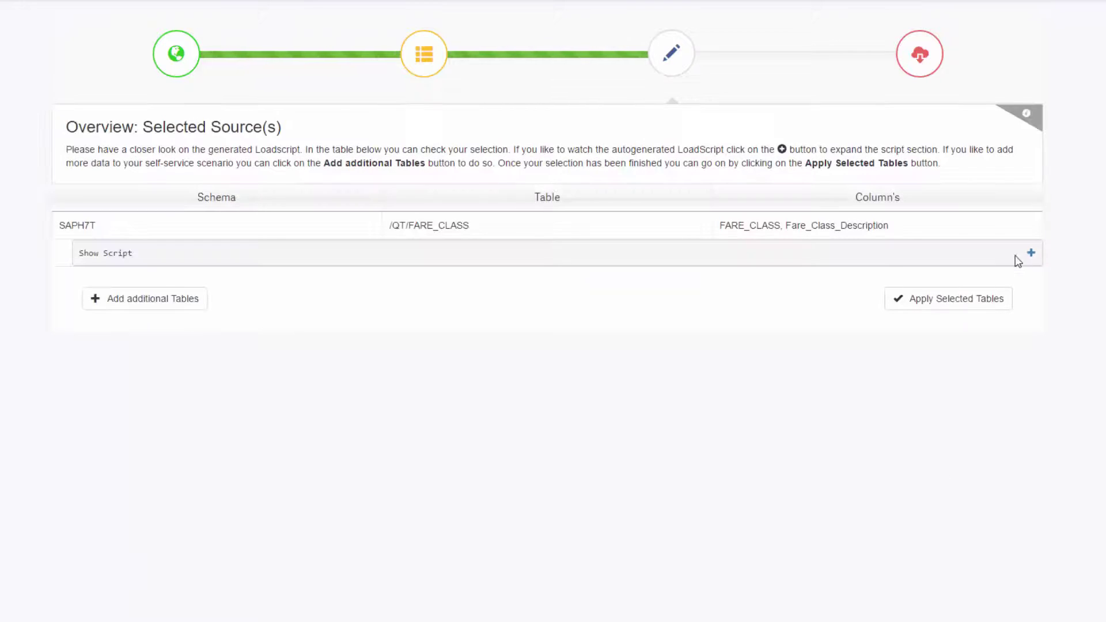
Add SAPH7T table /QT/CARRIERS with its Description and TICKET_CARRIER columns.
left_click(160, 303)
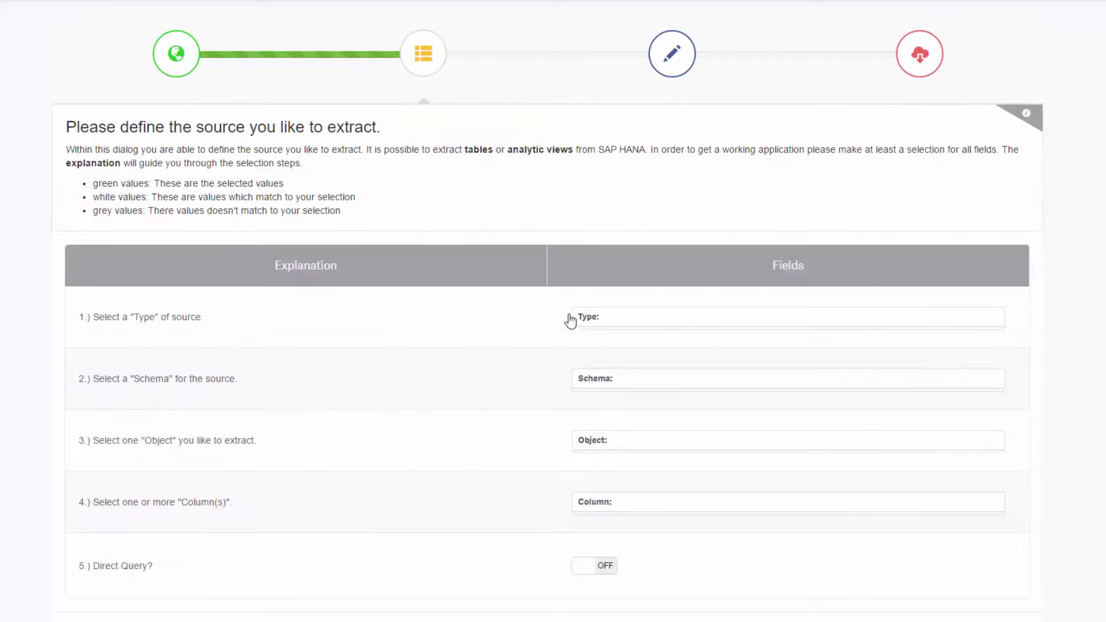
left_click(572, 318)
left_click(726, 429)
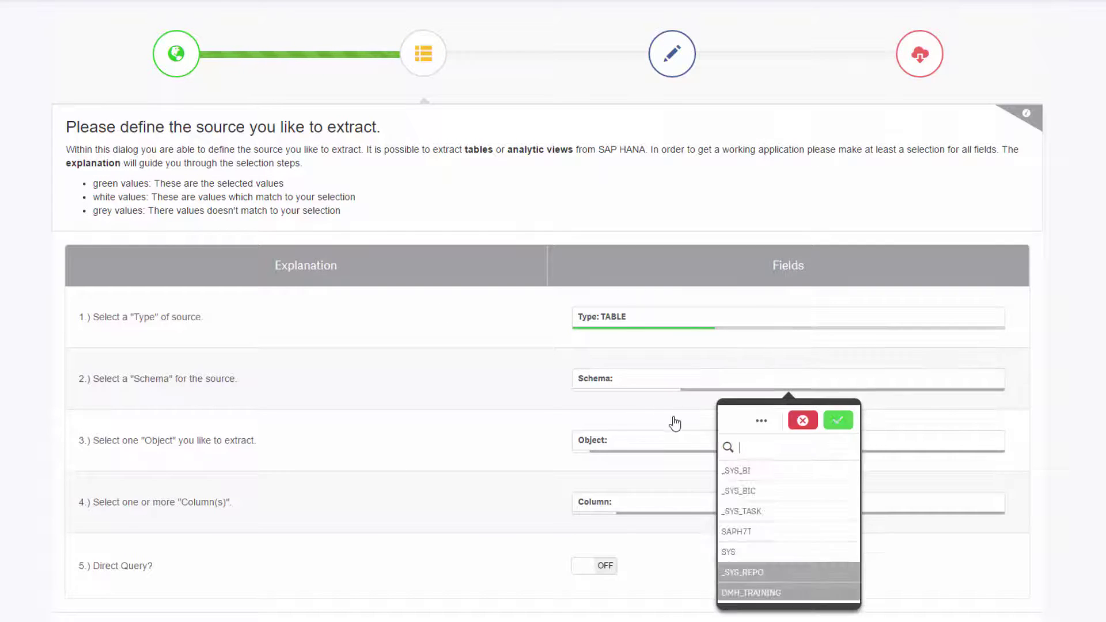
left_click(745, 512)
left_click(745, 516)
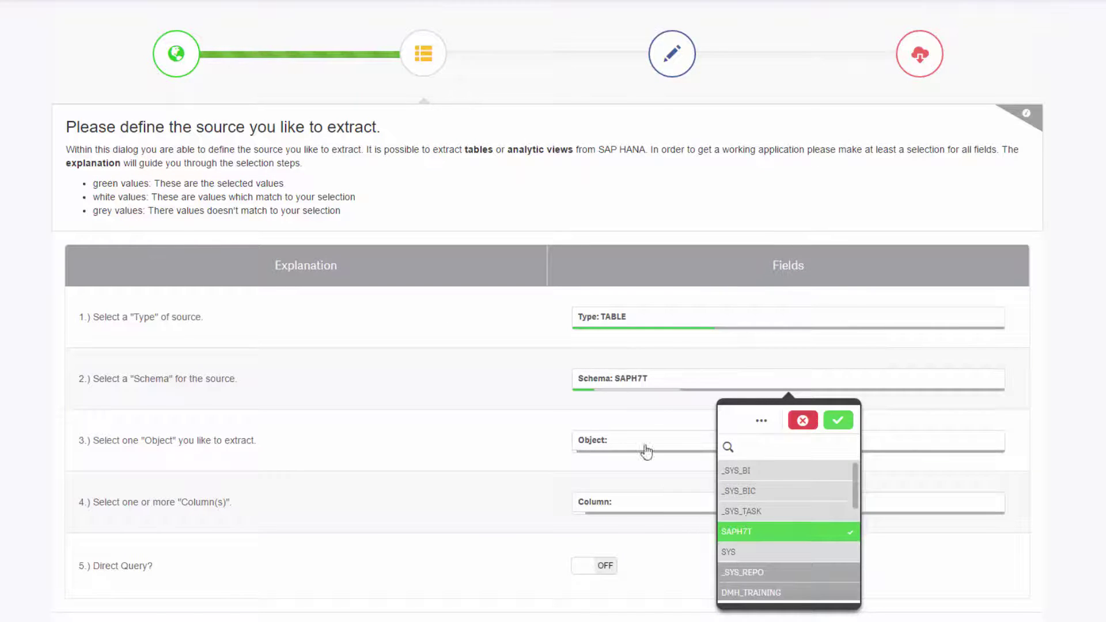
left_click(650, 440)
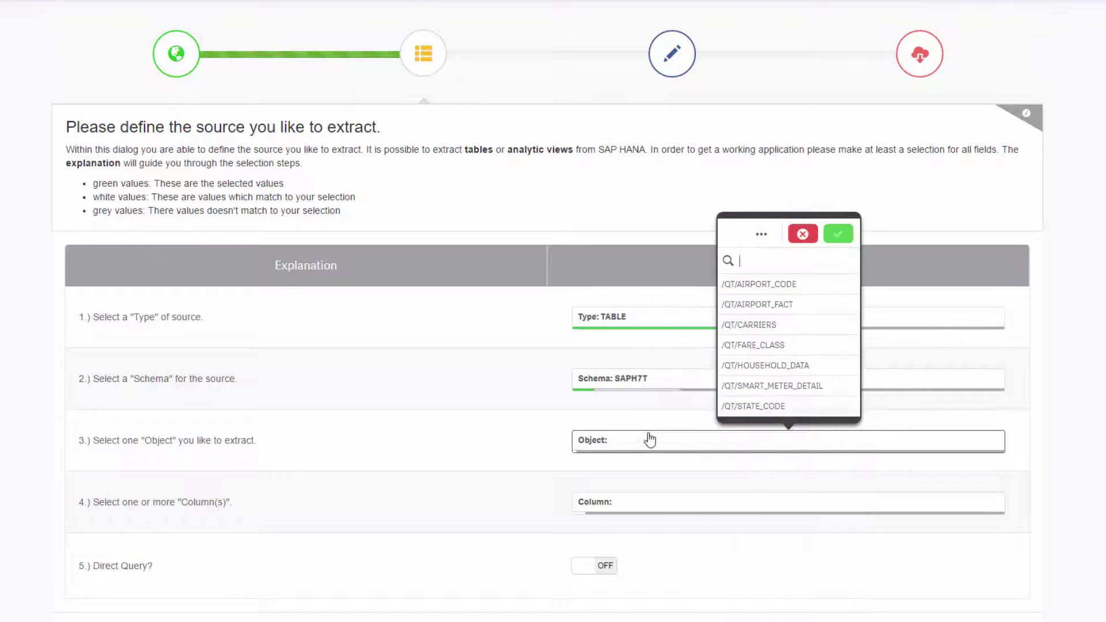
left_click(751, 327)
left_click(673, 501)
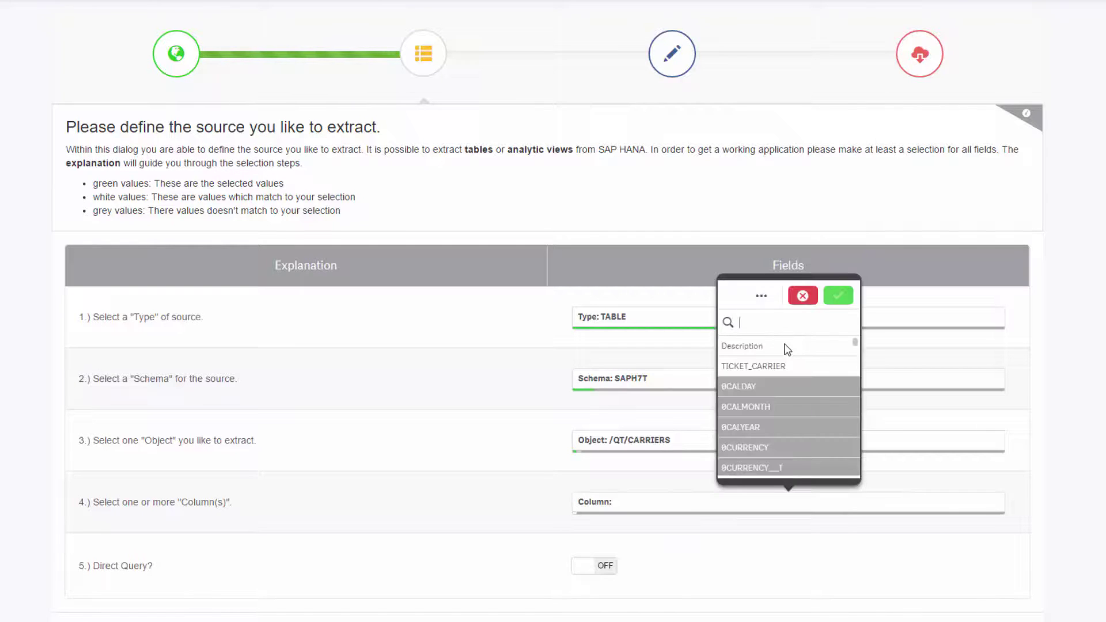
double_click(782, 365)
left_click(837, 297)
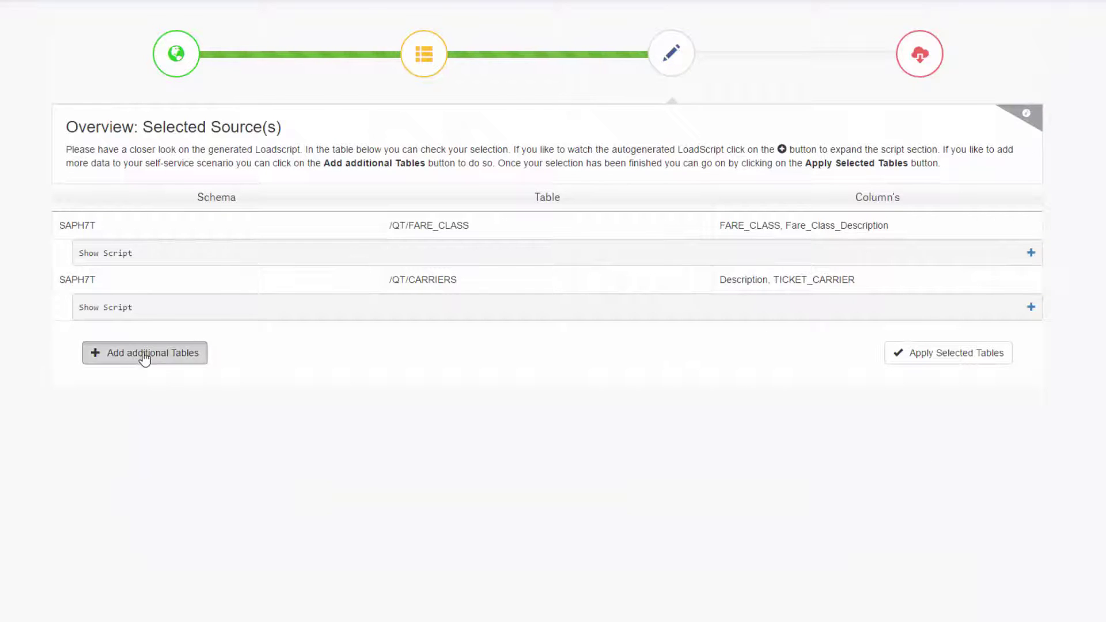
Add another SAPH7T table, choosing /QT/AIRPORT_FACT as the object.
left_click(142, 355)
left_click(641, 322)
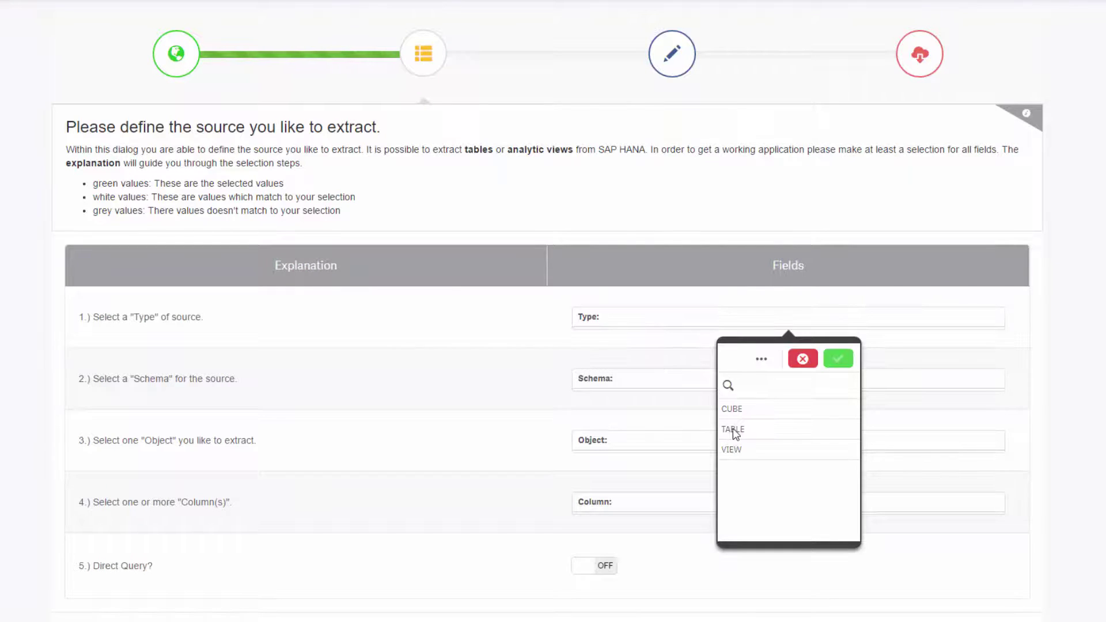
left_click(732, 429)
left_click(641, 385)
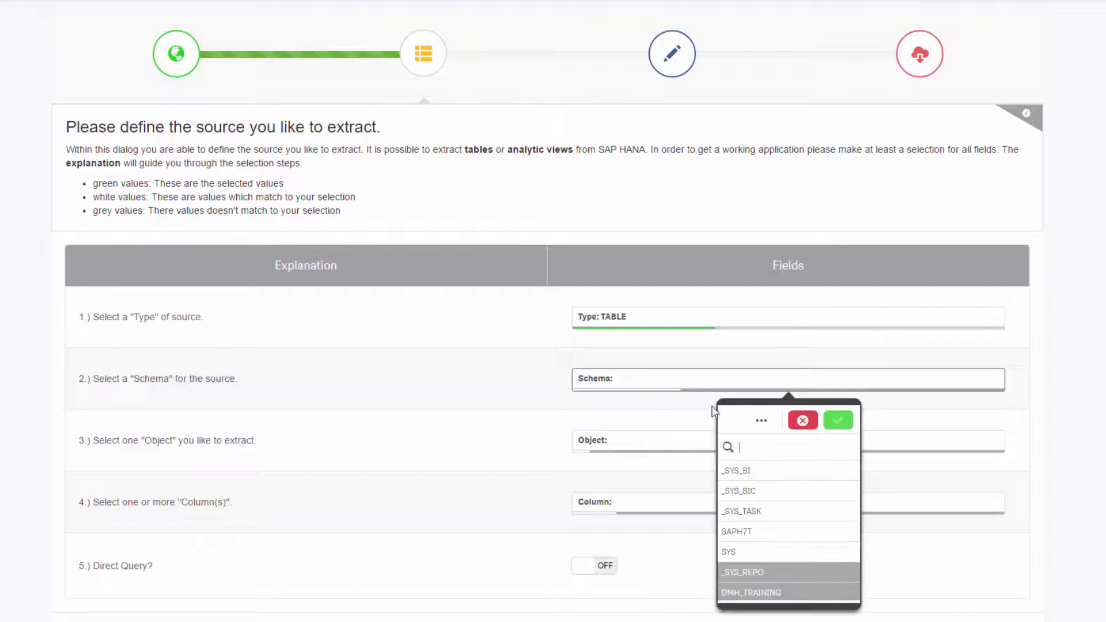
left_click(745, 537)
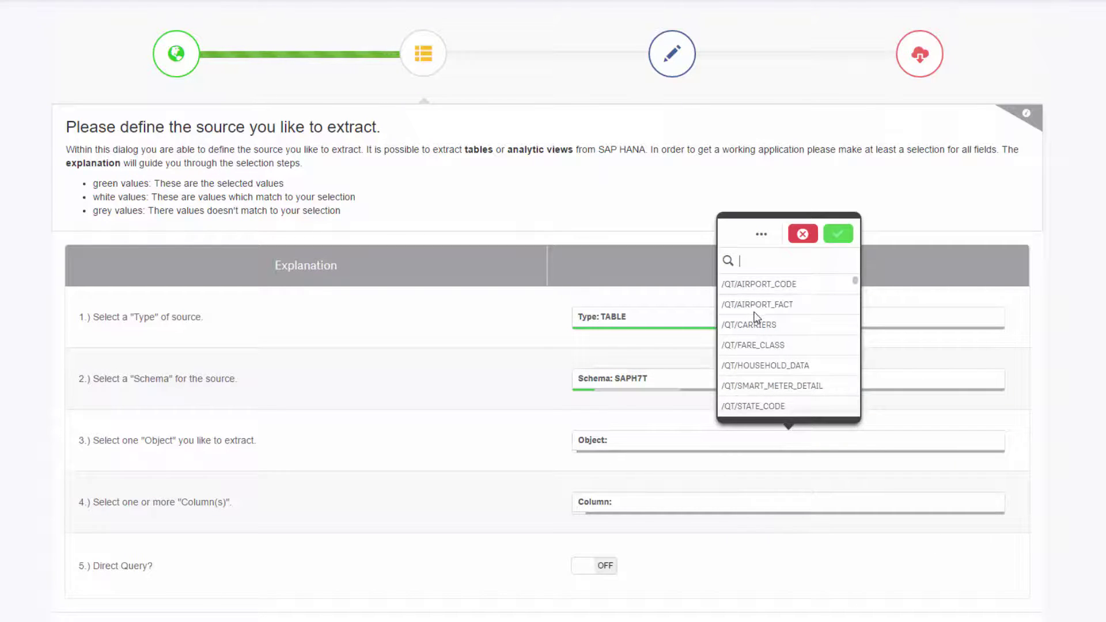
left_click(755, 309)
Select all AIRPORT_FACT columns, turn Direct Query on, and apply all tables.
left_click(648, 510)
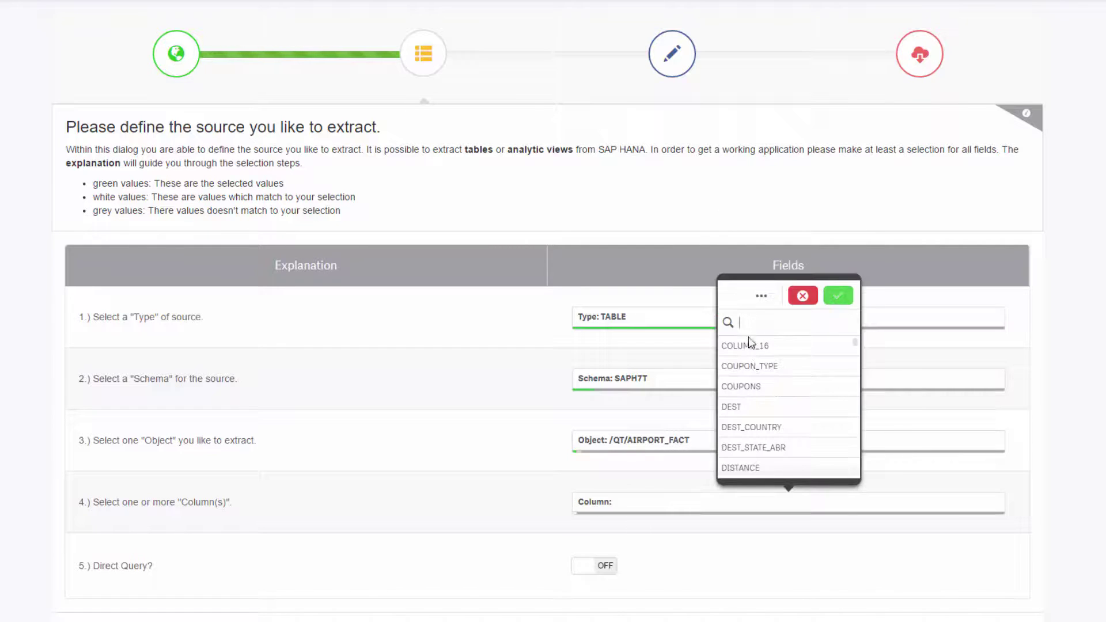
left_click(763, 299)
left_click(784, 359)
scroll(786, 393, "down", 2)
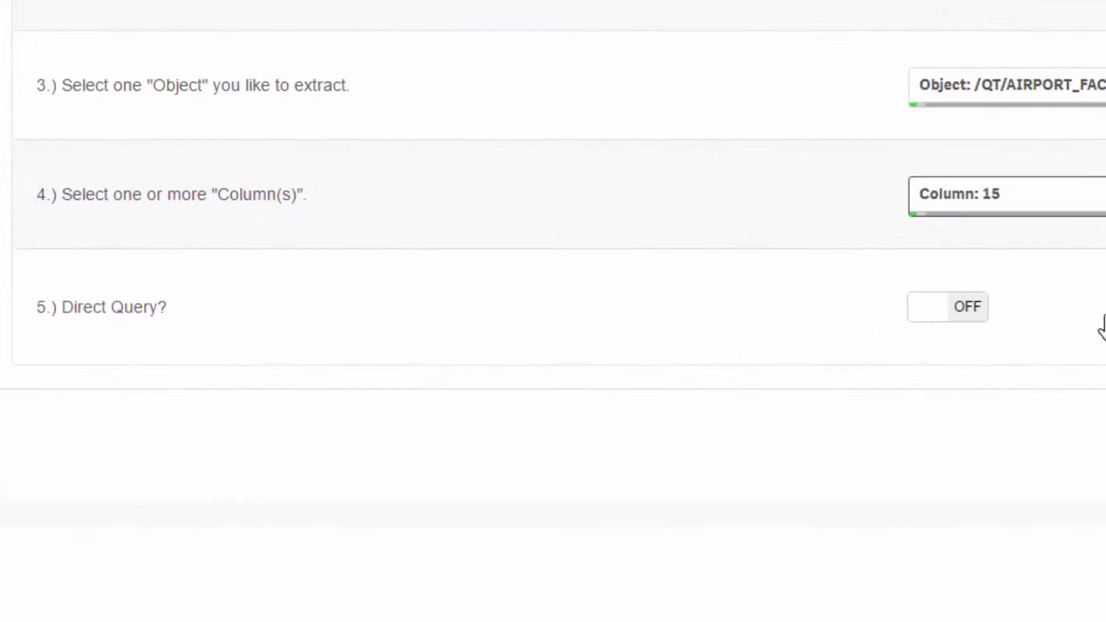
left_click(788, 406)
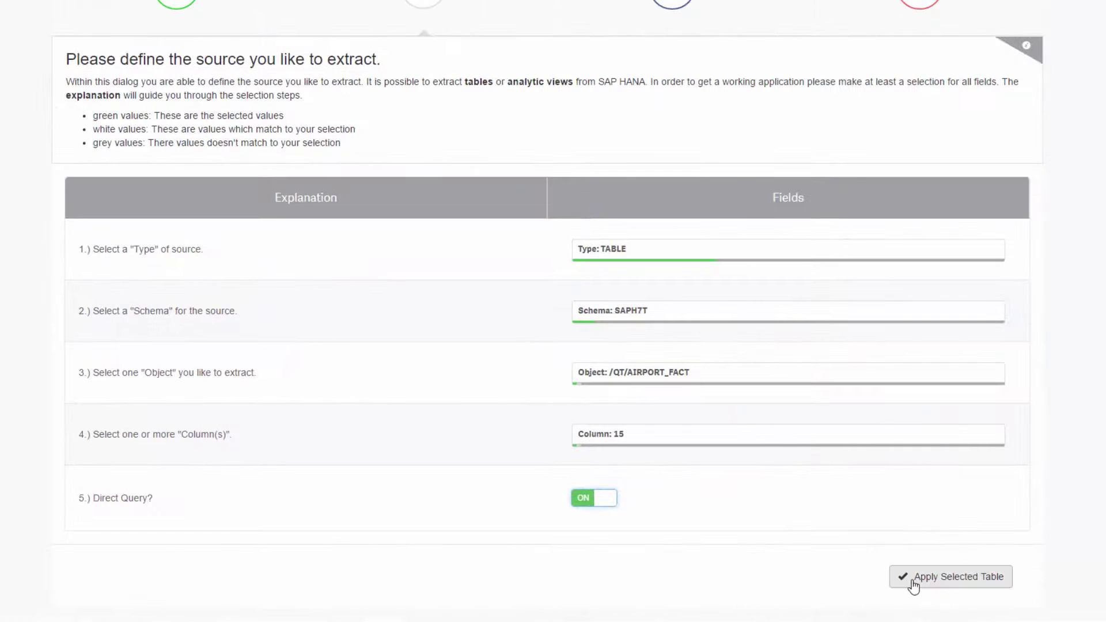
left_click(913, 584)
left_click(919, 459)
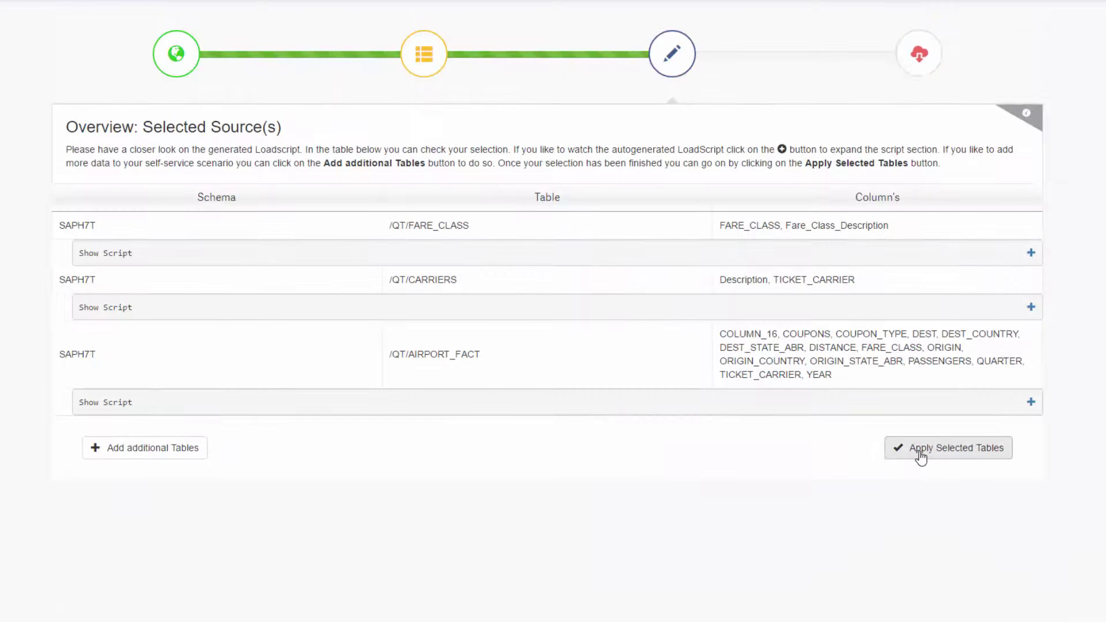
scroll(921, 456, "down", 3)
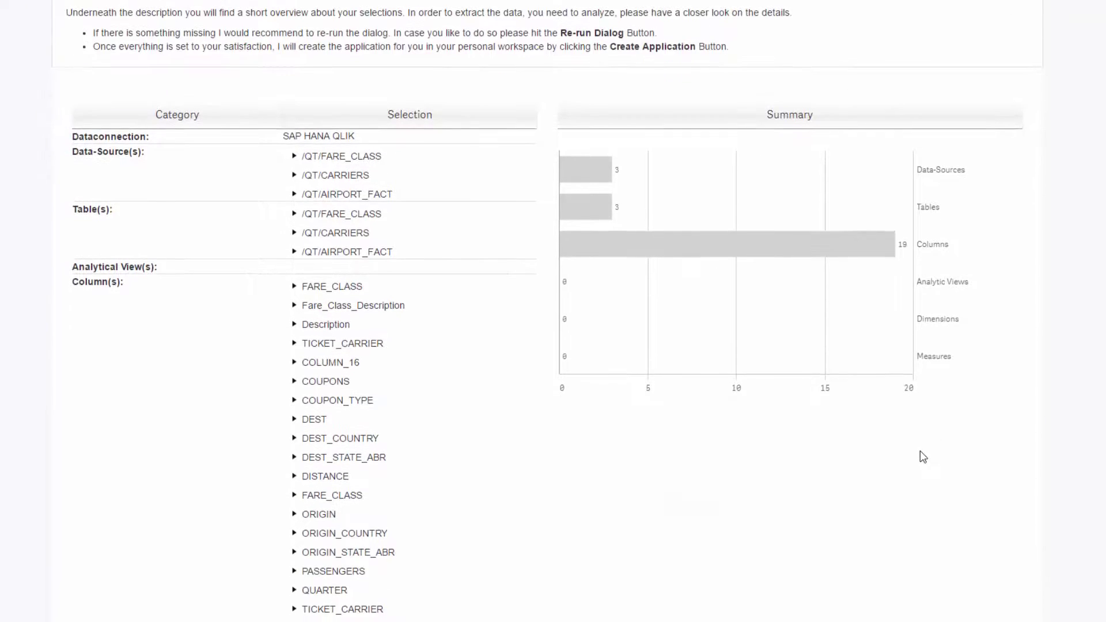
Create the application HANA__132017_115426 from the three-table summary.
left_click(729, 545)
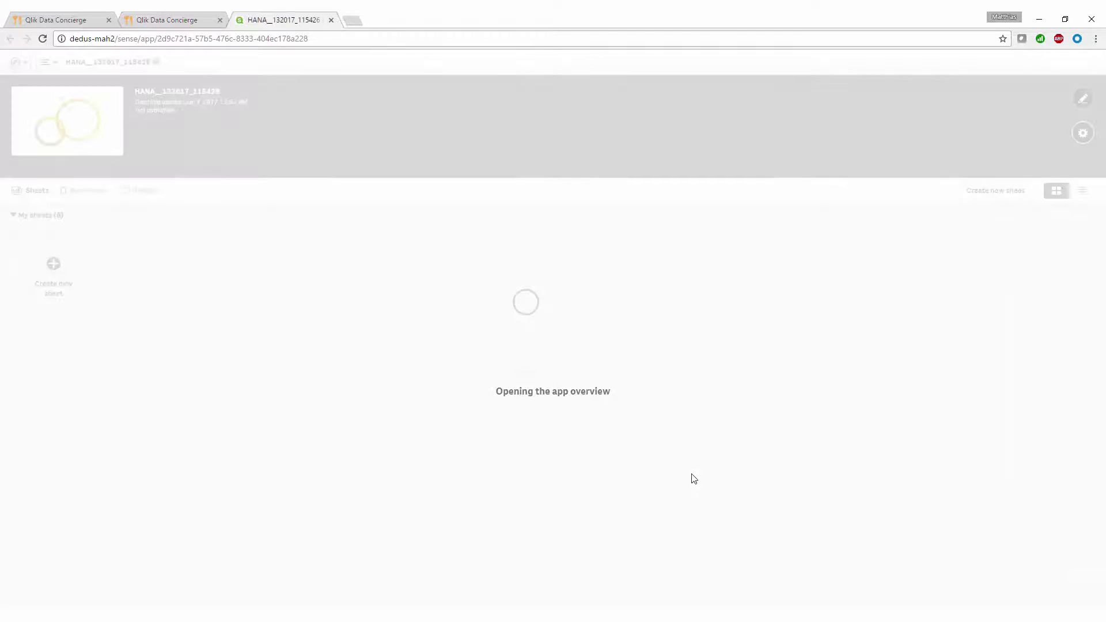
Add a new sheet to the app and open it for editing.
left_click(79, 293)
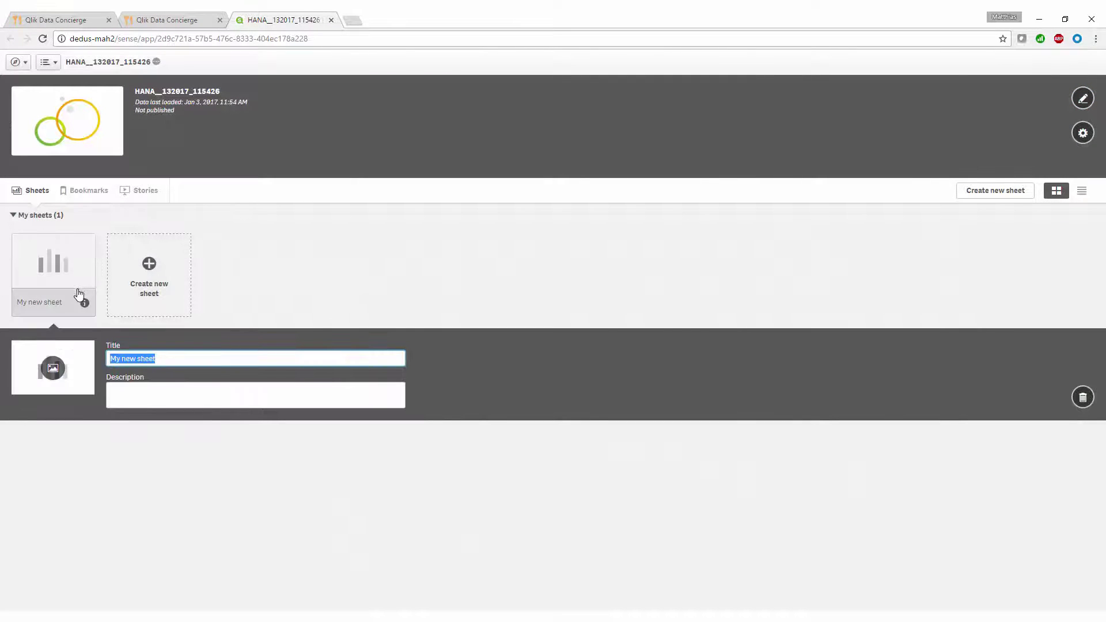
left_click(73, 280)
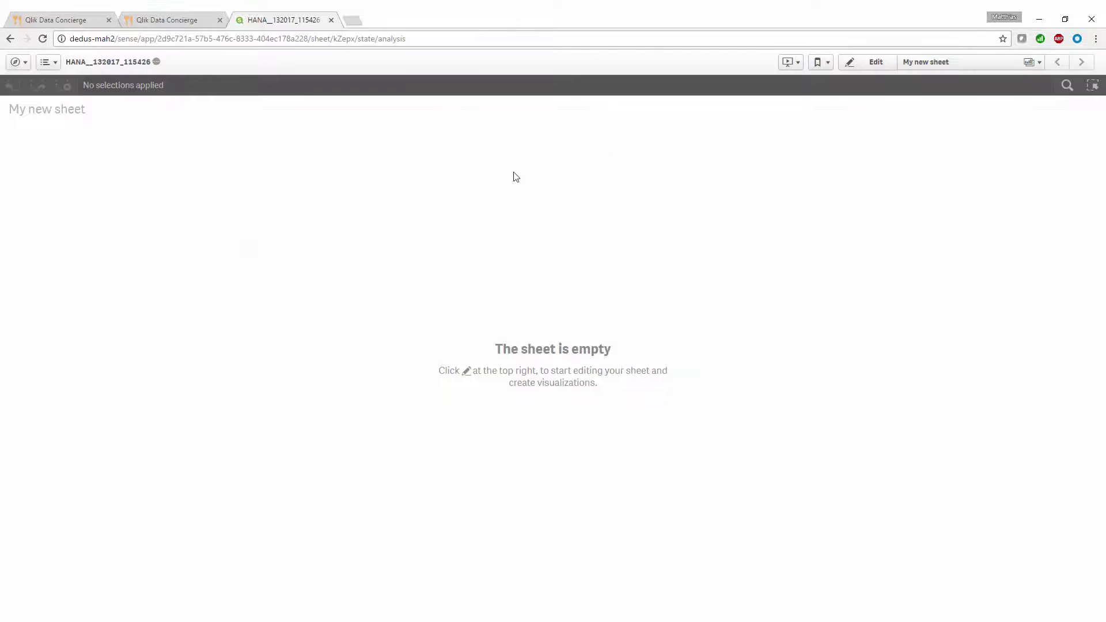
left_click(857, 67)
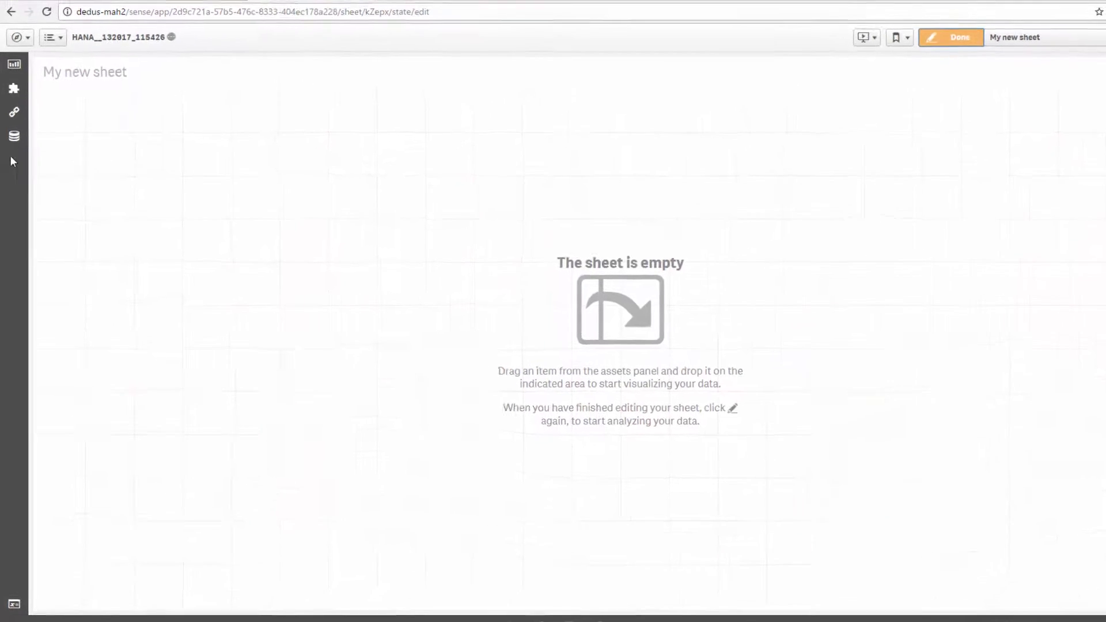
Add a YEAR, Description and Fare_Class_Description filter pane, shrunk to a thin top strip.
left_click(14, 120)
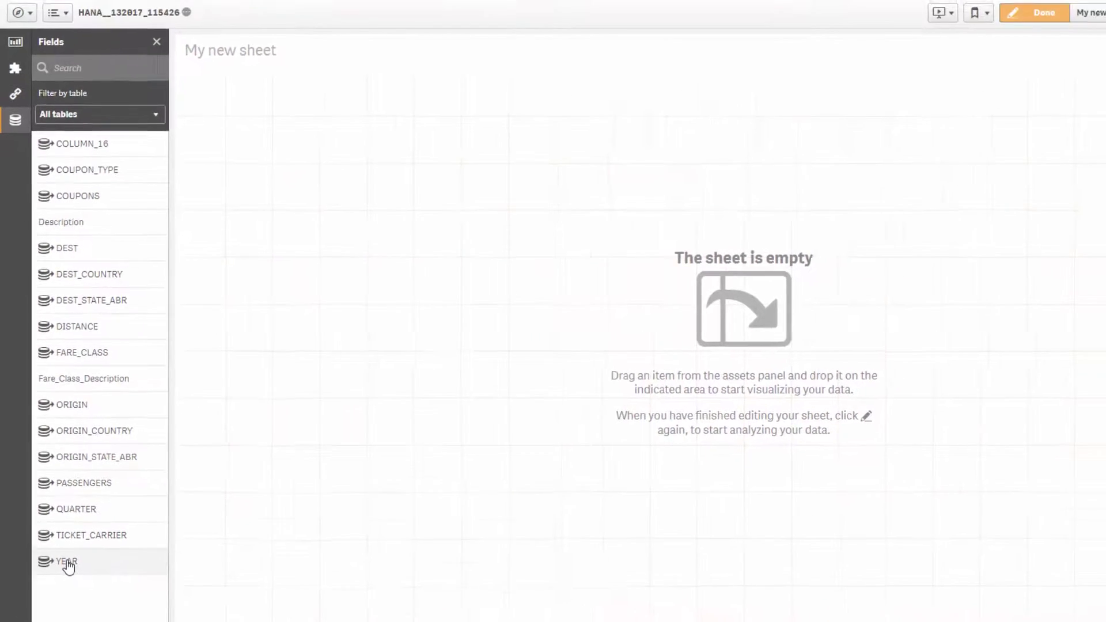
double_click(57, 531)
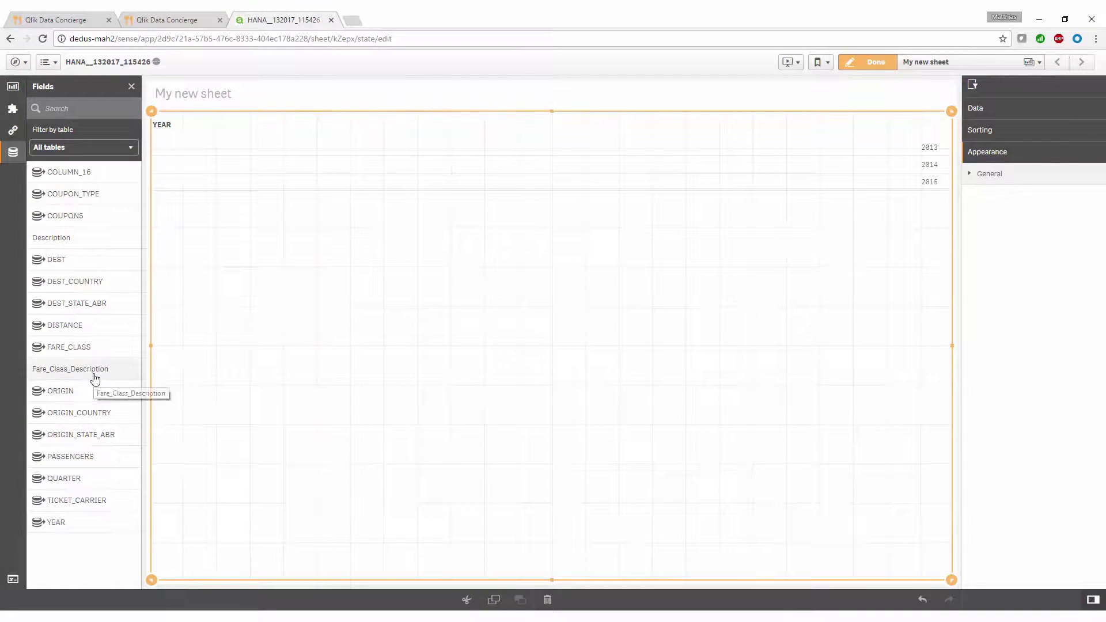
double_click(77, 238)
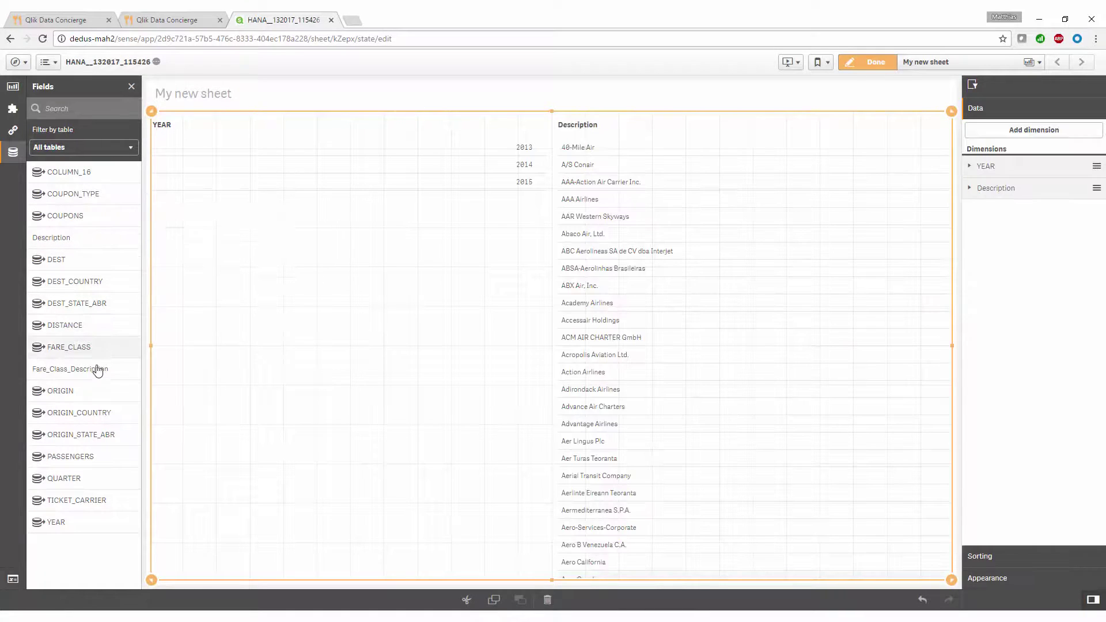
double_click(94, 375)
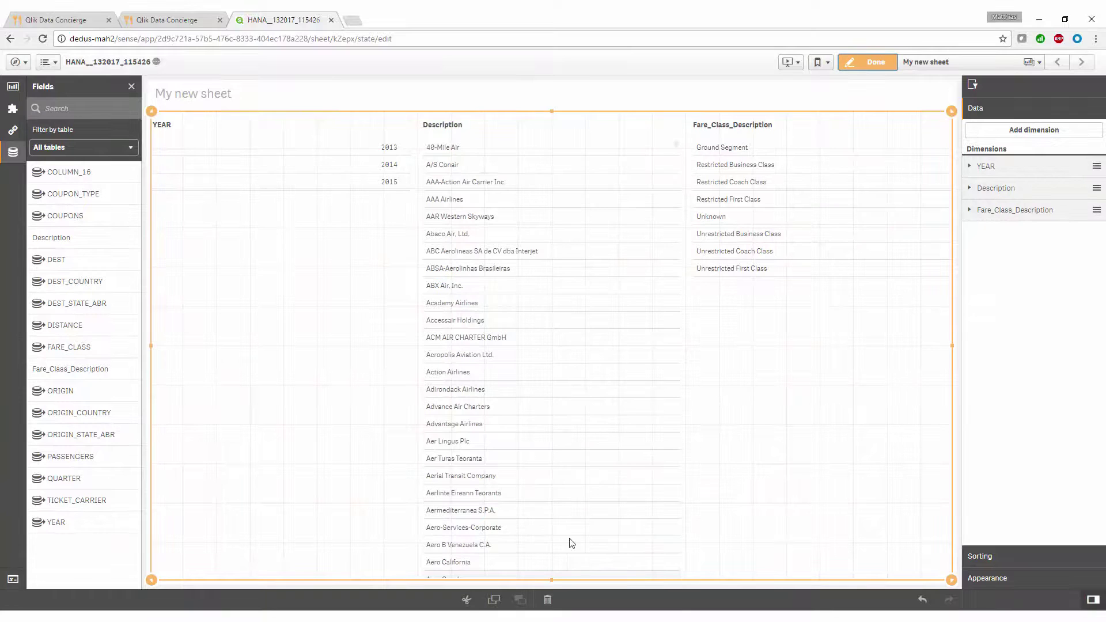
left_click_drag(556, 586, 631, 140)
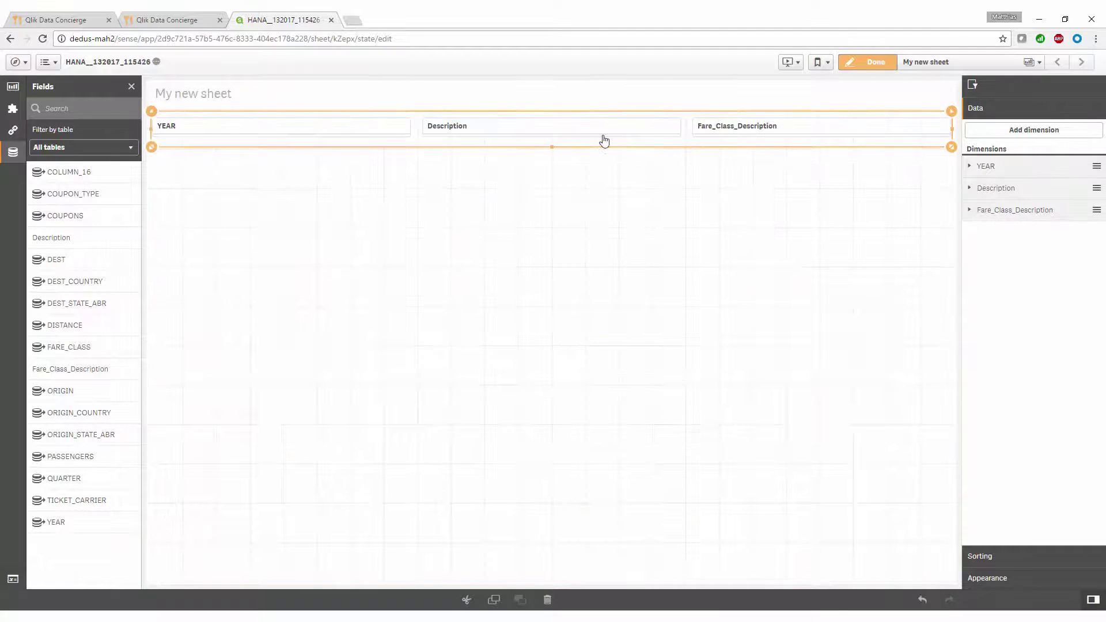
Place a bar chart of Sum(PASSENGERS) by Description in the sheet's left half.
left_click(12, 87)
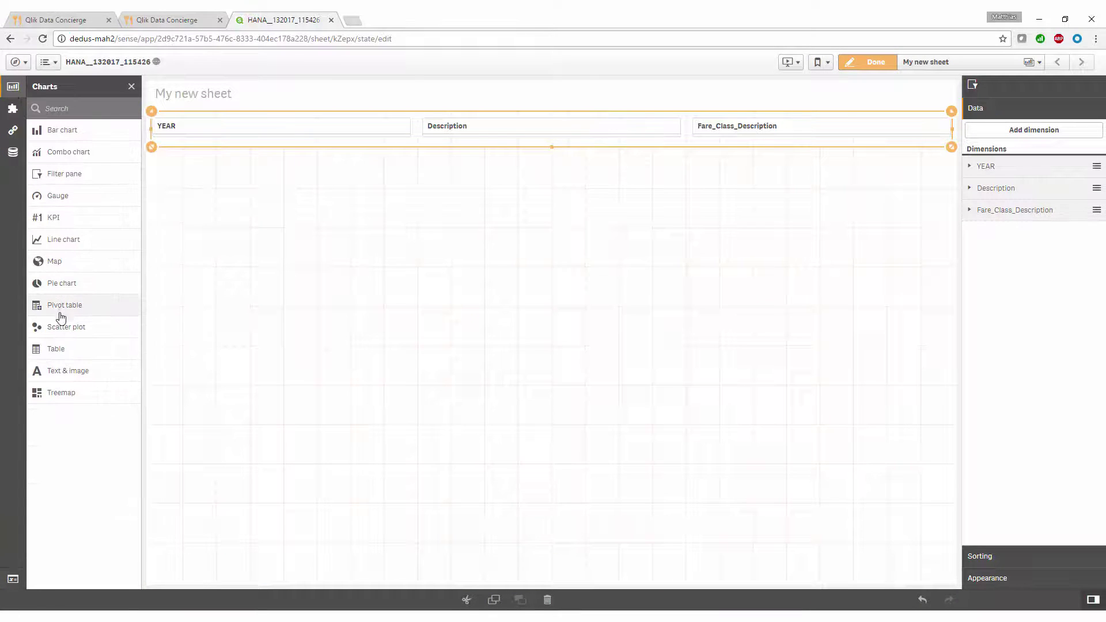
mouse_move(78, 134)
left_mouse_down()
mouse_move(240, 263)
mouse_move(284, 331)
left_mouse_up()
left_click(330, 377)
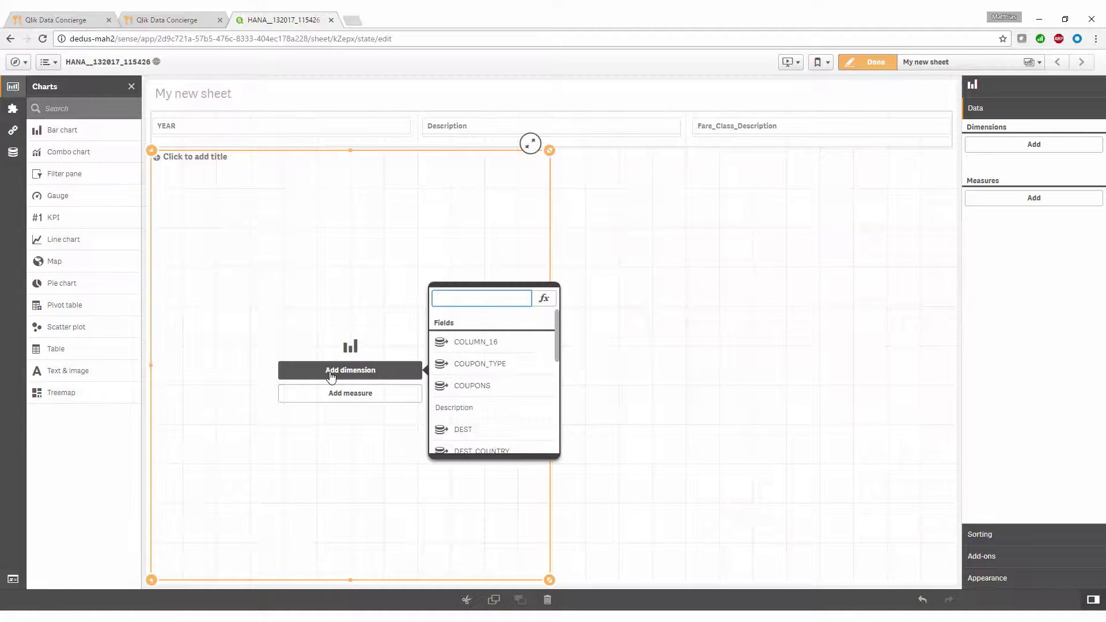
left_click(447, 415)
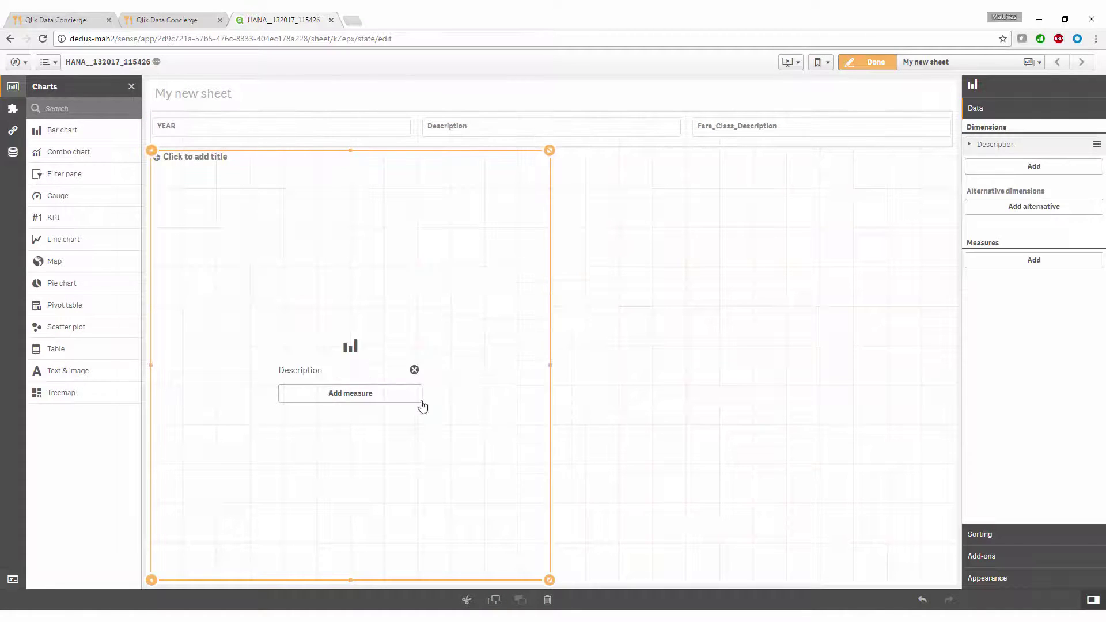
left_click(358, 396)
scroll(461, 398, "down", 3)
scroll(461, 401, "down", 2)
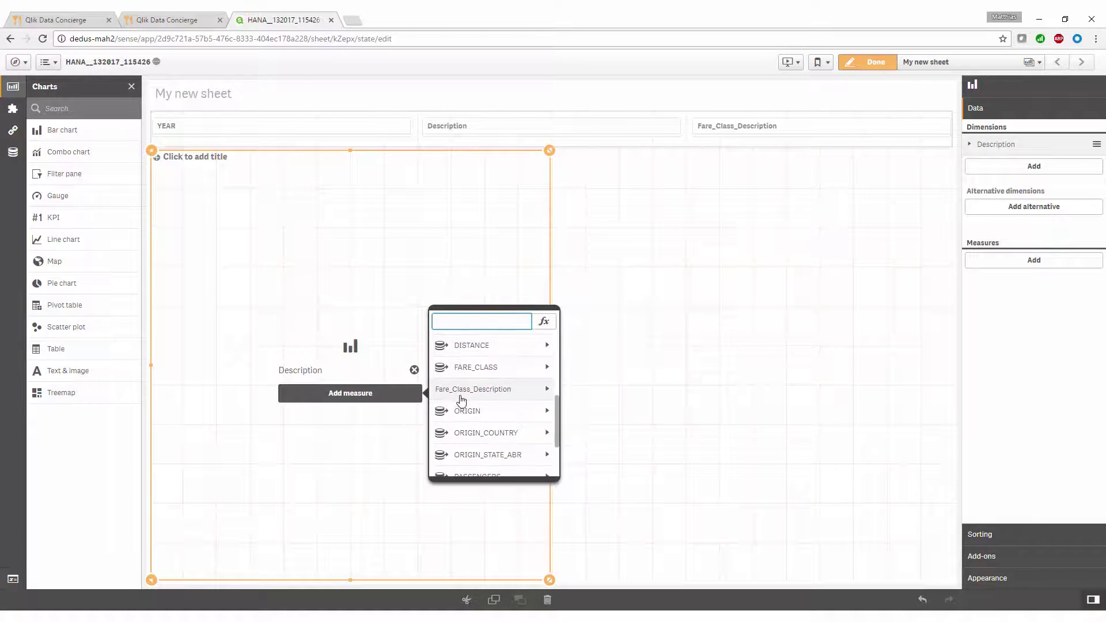
scroll(461, 399, "down", 2)
left_click(492, 403)
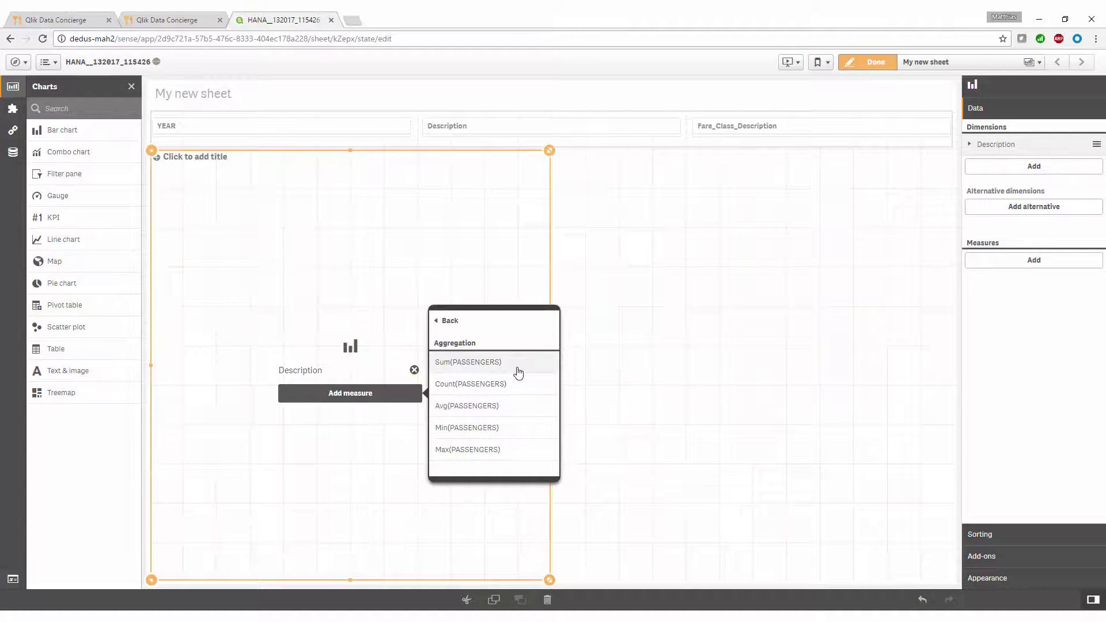
left_click(517, 372)
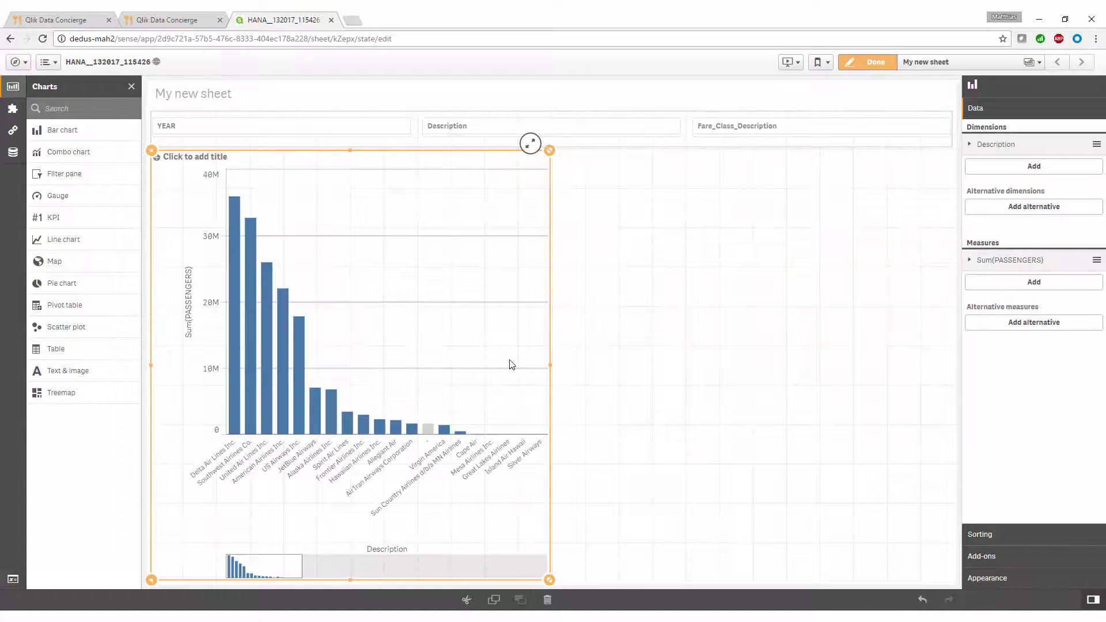
Exit edit mode and narrow the chart to the airlines from Delta to Alaska Air Lines.
left_click(877, 63)
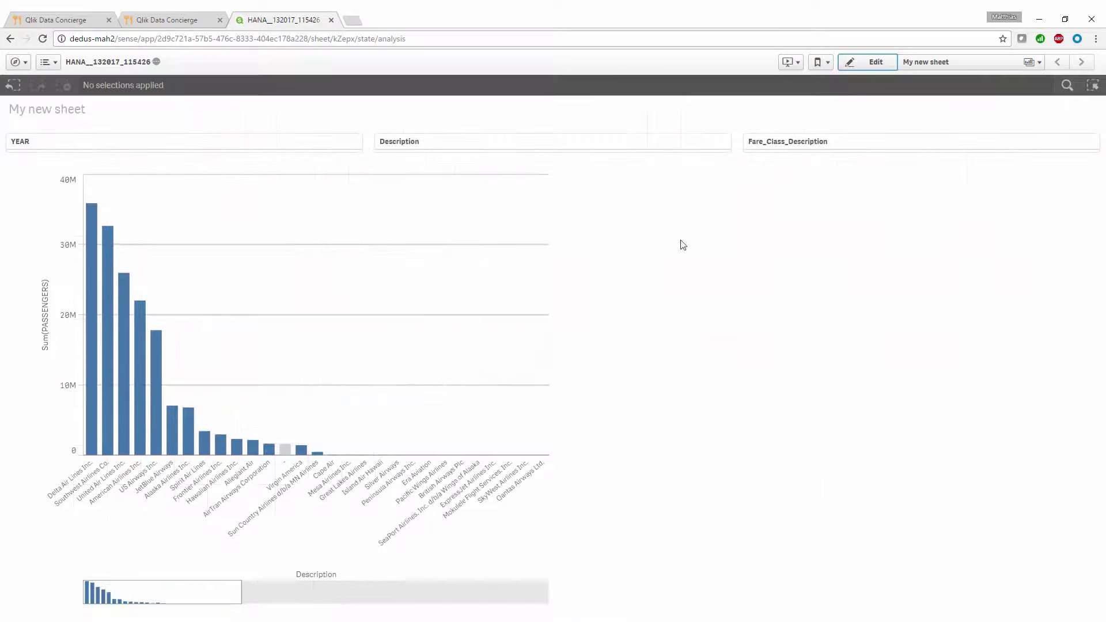
left_click_drag(90, 484, 197, 493)
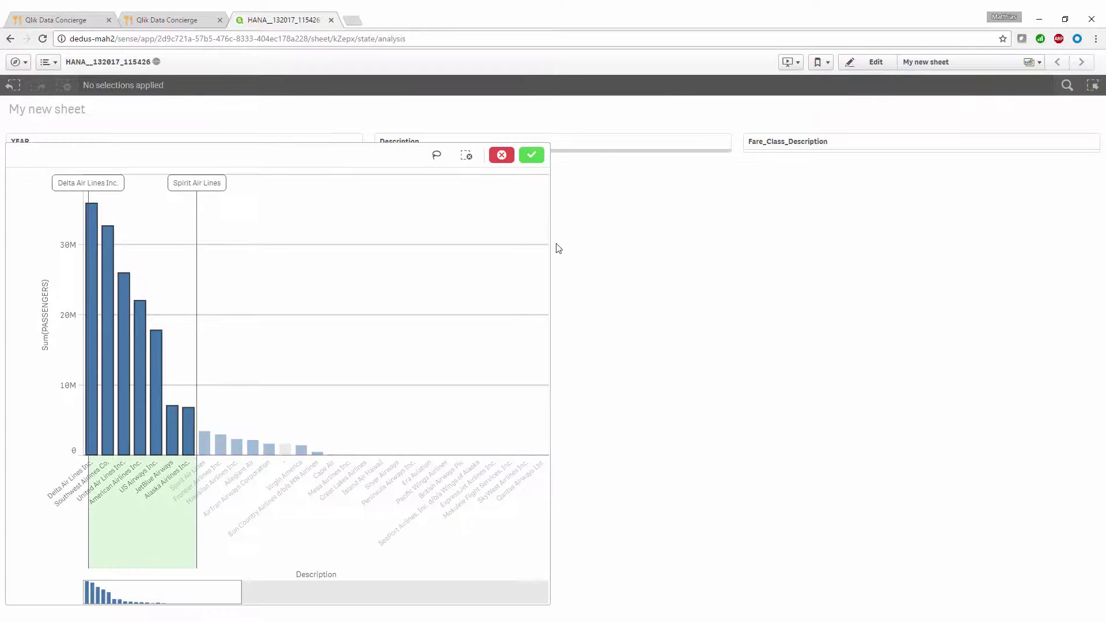
left_click(532, 157)
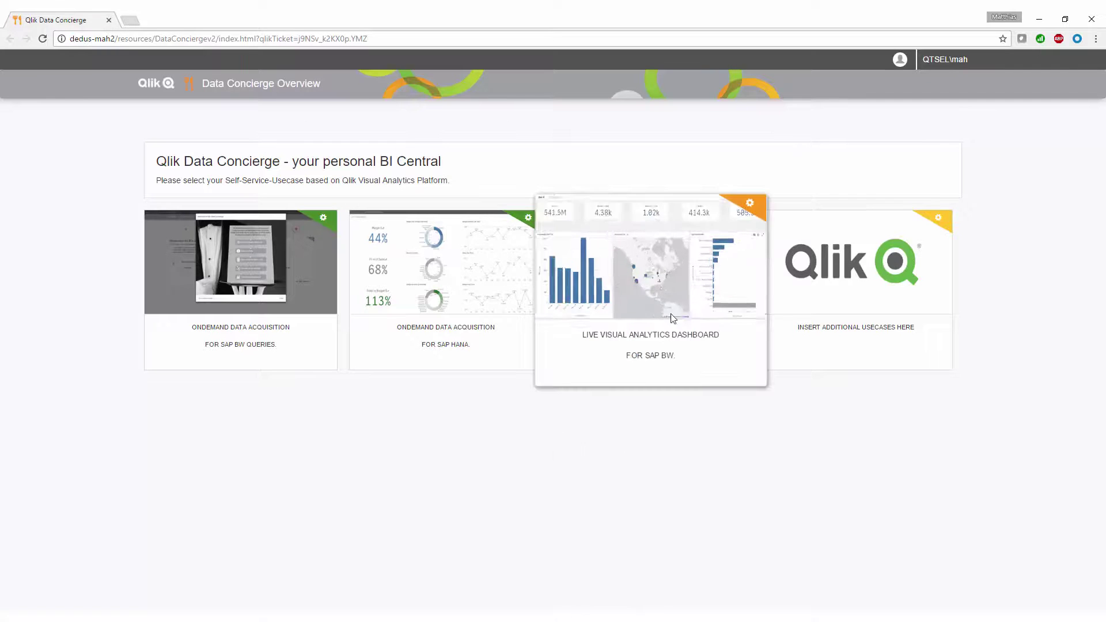
Build a live SAP BW dashboard app from the 'Actuals and Plan Analysis - All years' query.
left_click(641, 289)
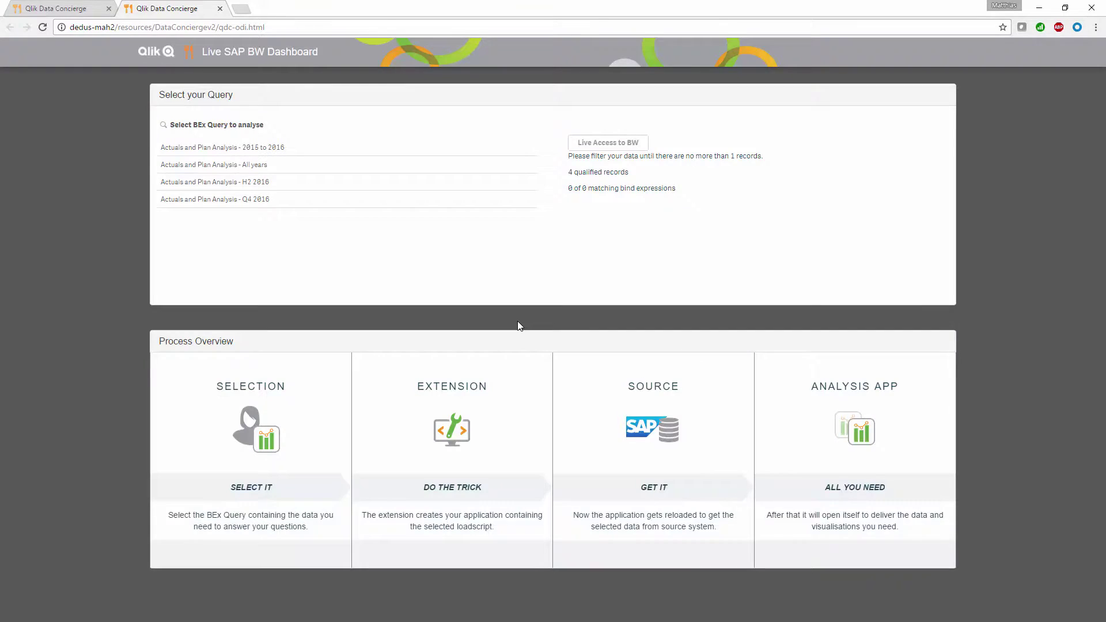
left_click(155, 107)
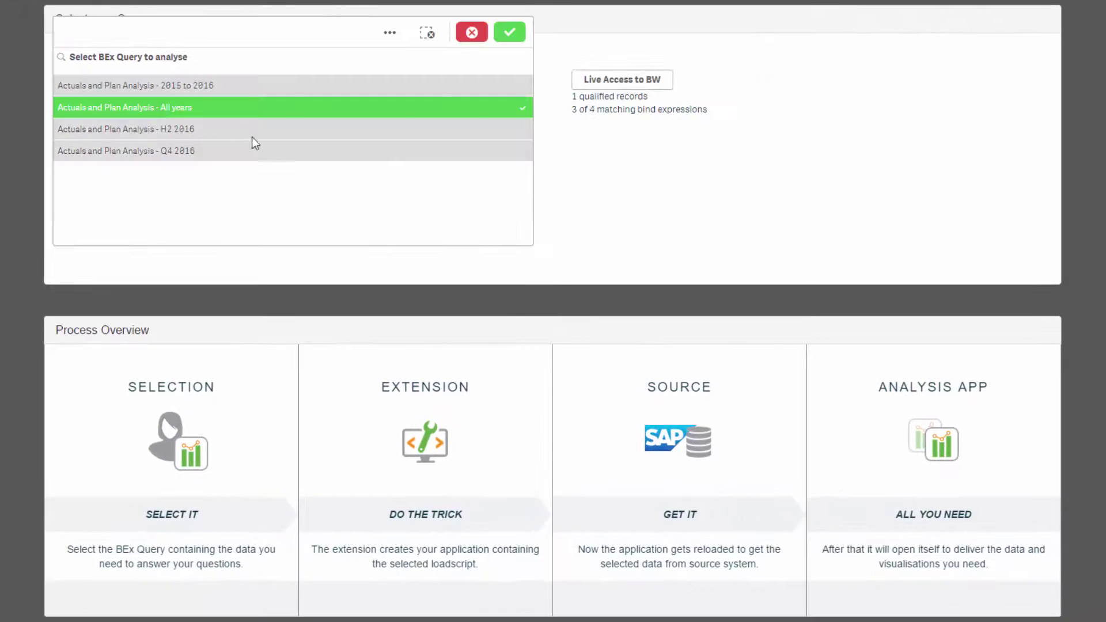
left_click(595, 83)
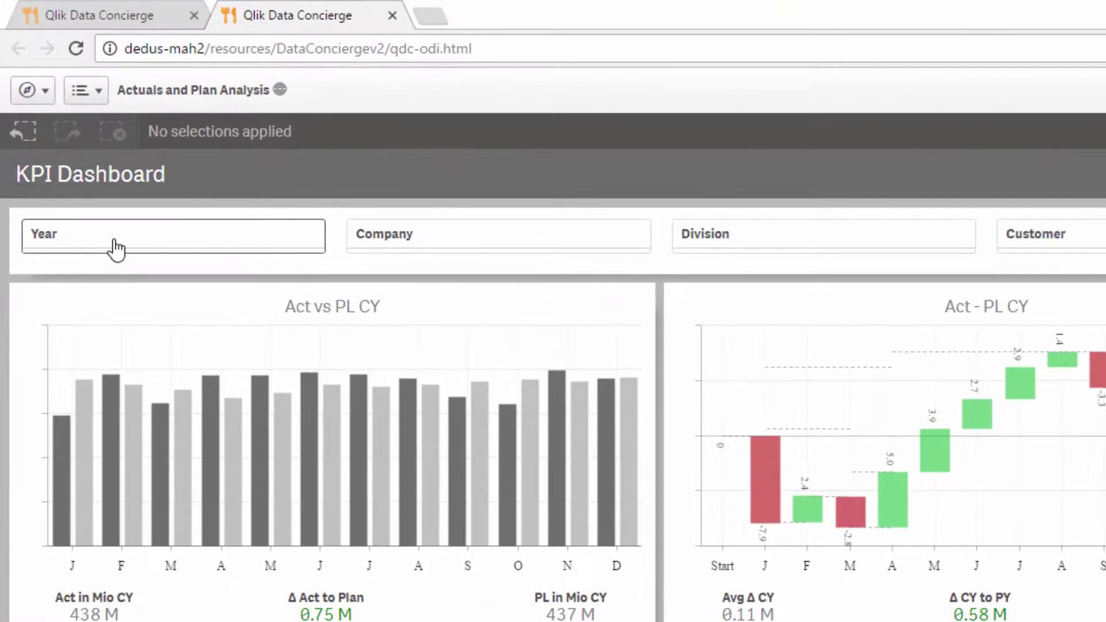
Filter the Product Category to Mobile Devices only.
left_click(66, 133)
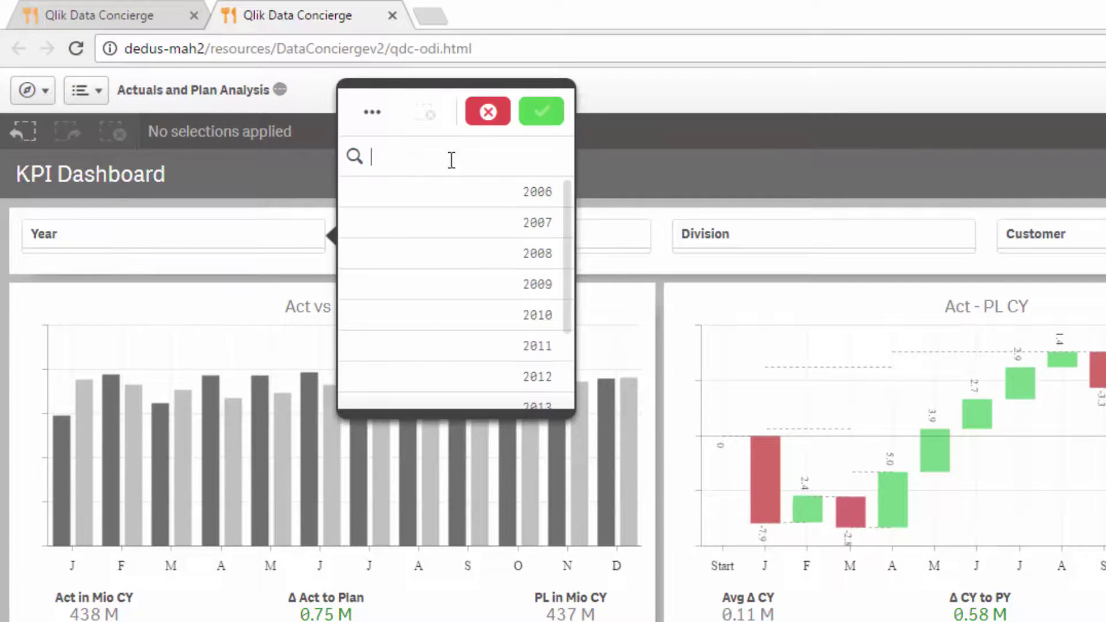
left_click(488, 112)
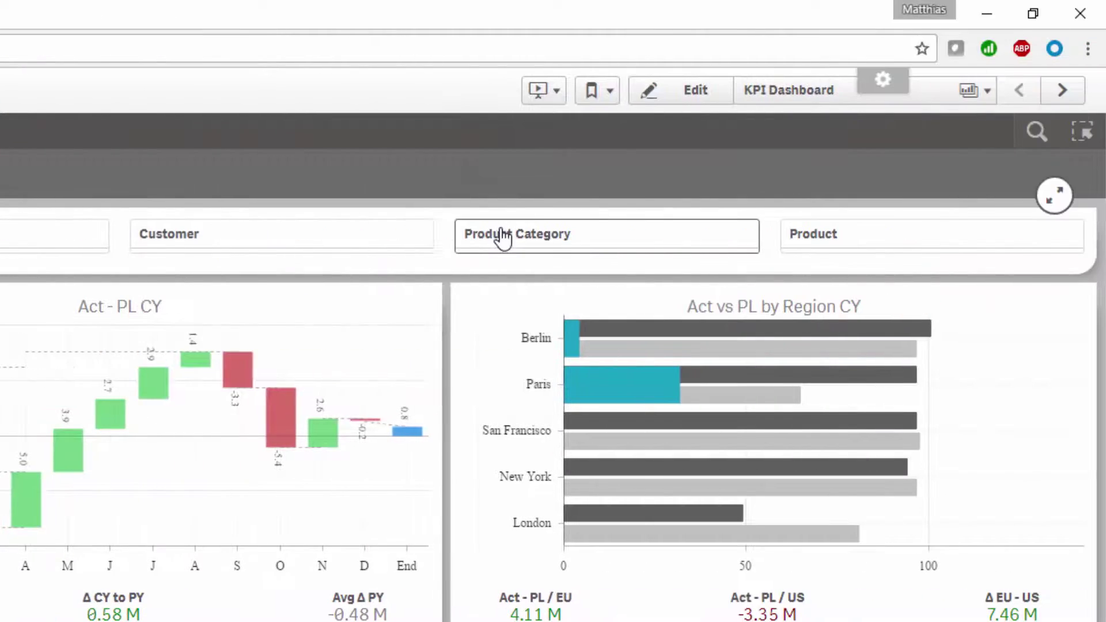
left_click(501, 238)
left_click(335, 202)
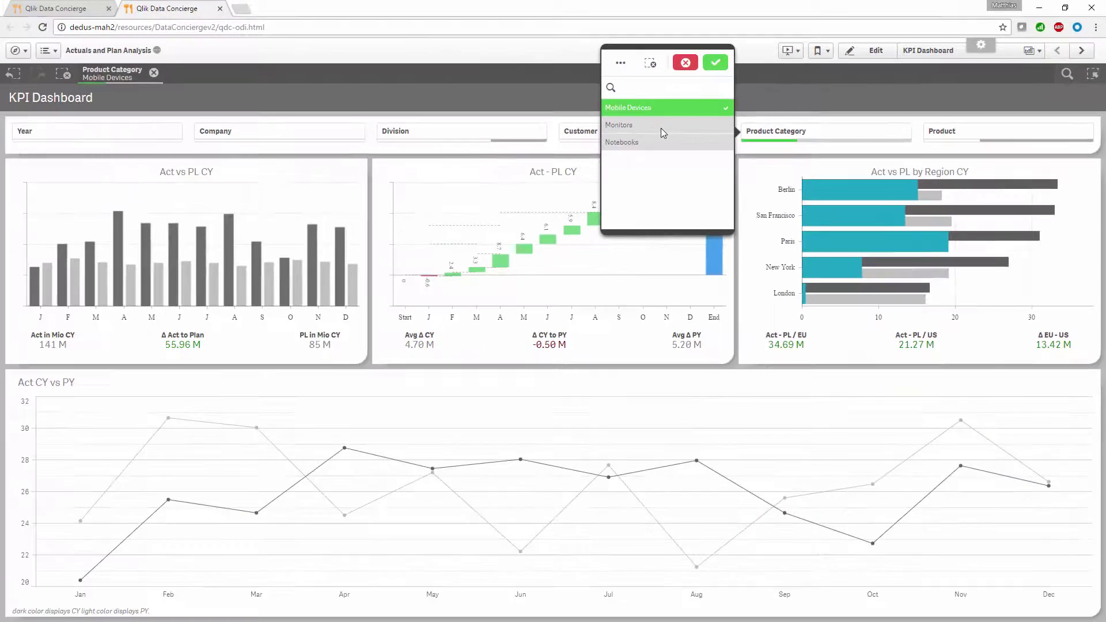
left_click(661, 128)
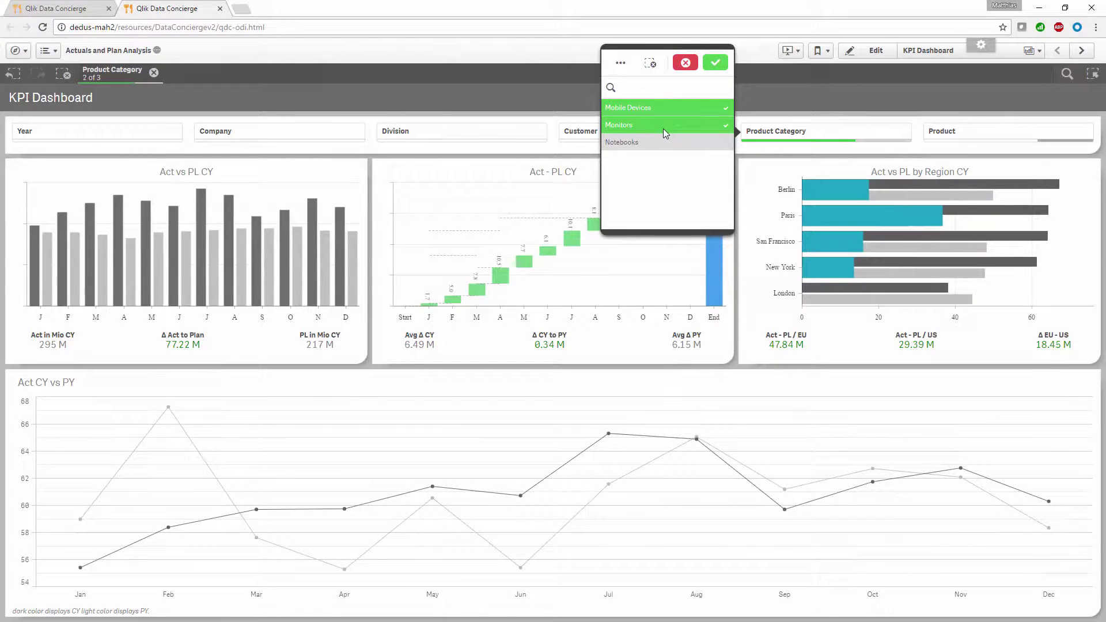
left_click(665, 126)
left_click(716, 63)
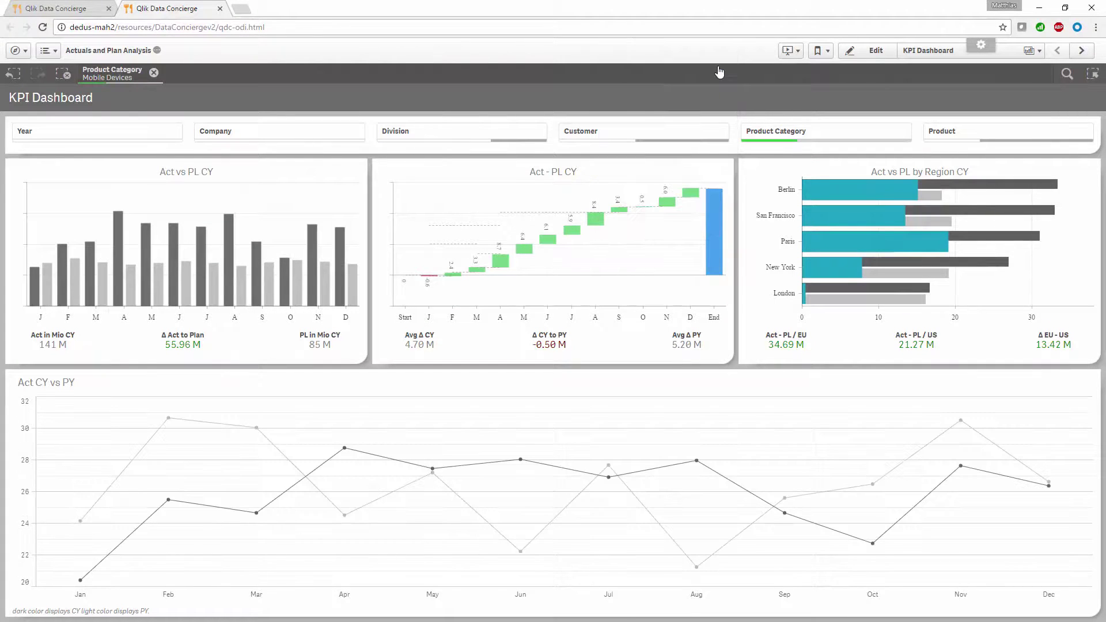
mouse_move(611, 609)
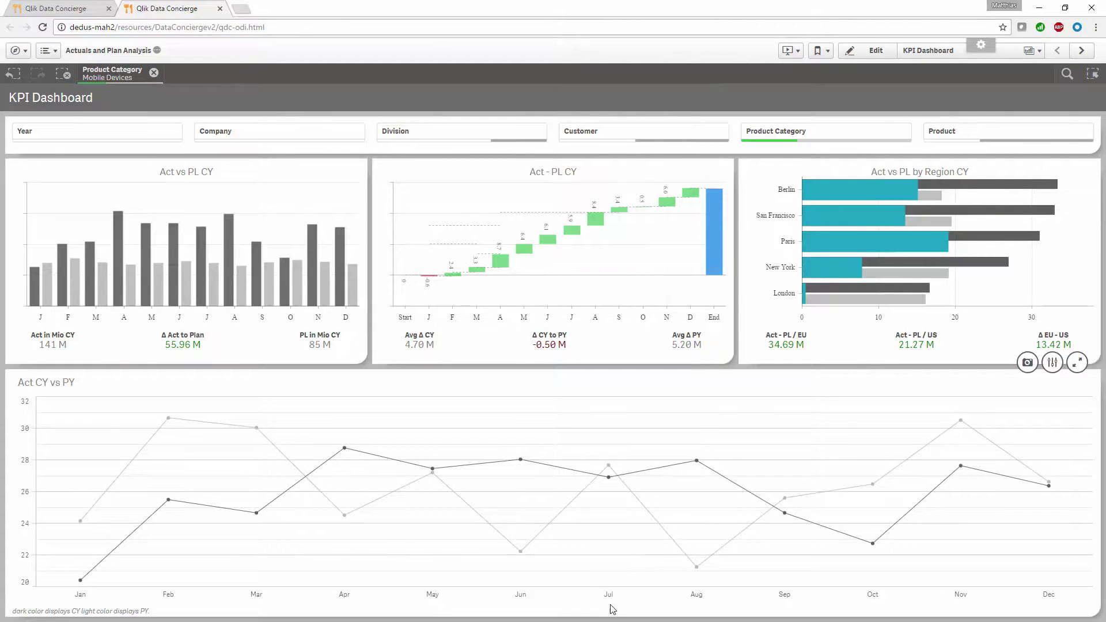
Select July through December on the line chart and move to the Customer sheet.
left_click_drag(604, 605, 1090, 604)
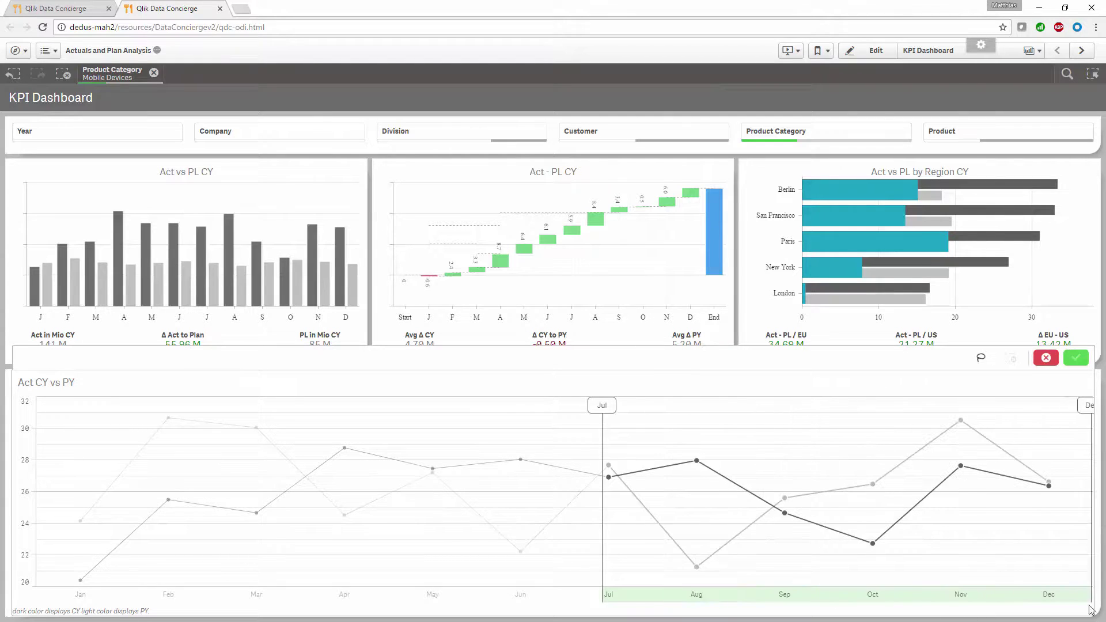
left_click(1076, 357)
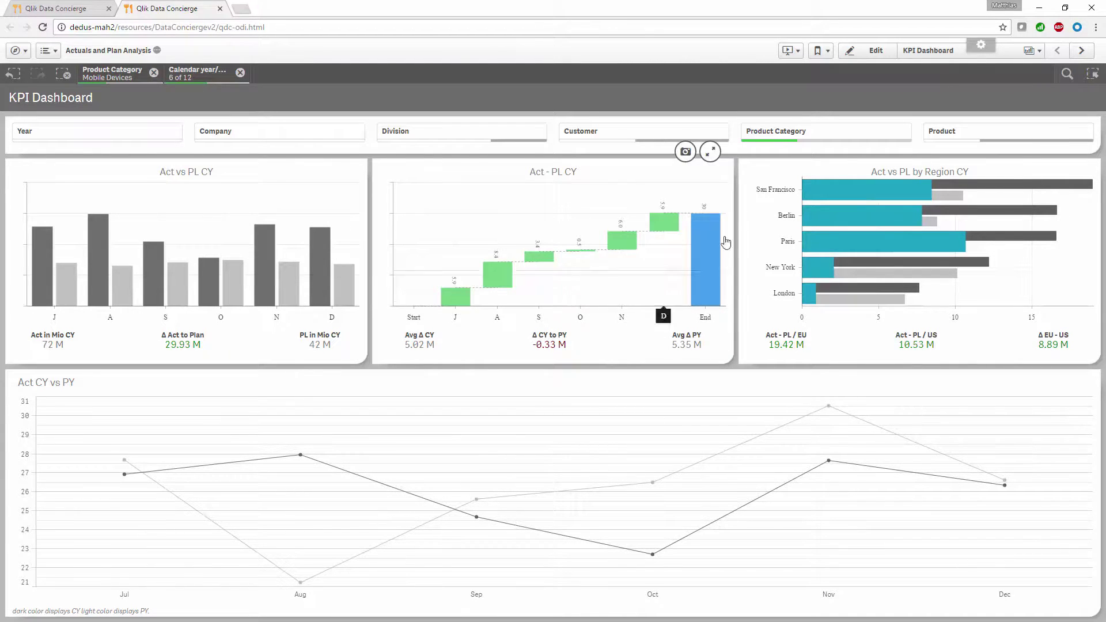
left_click(1080, 51)
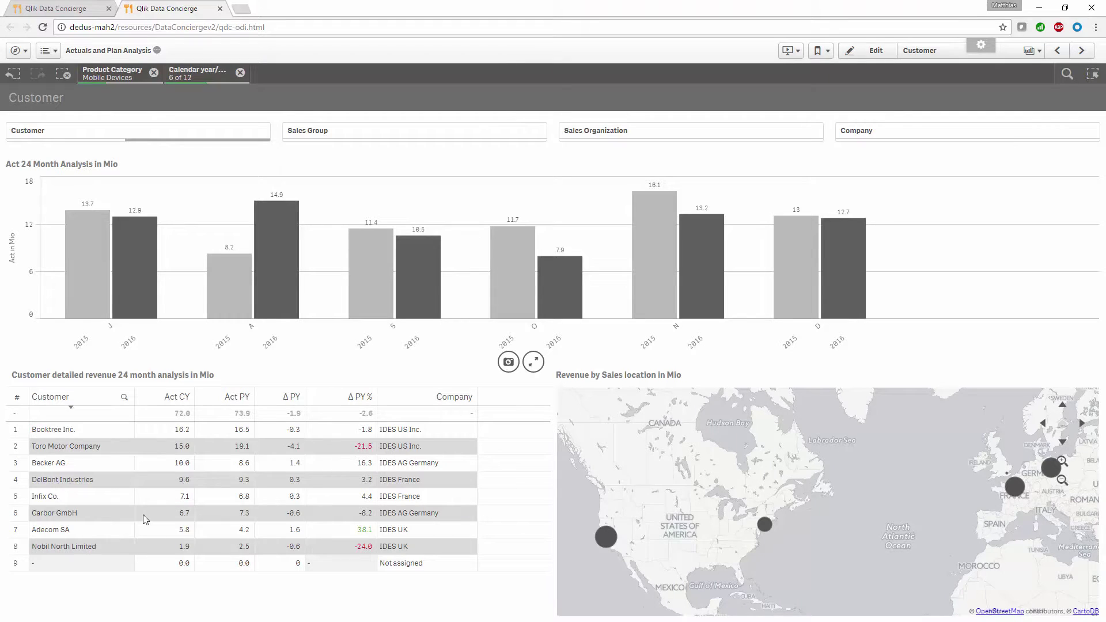
Select and then clear Nobil North Limited on the Customer sheet, then go to the Product sheet.
left_click(111, 547)
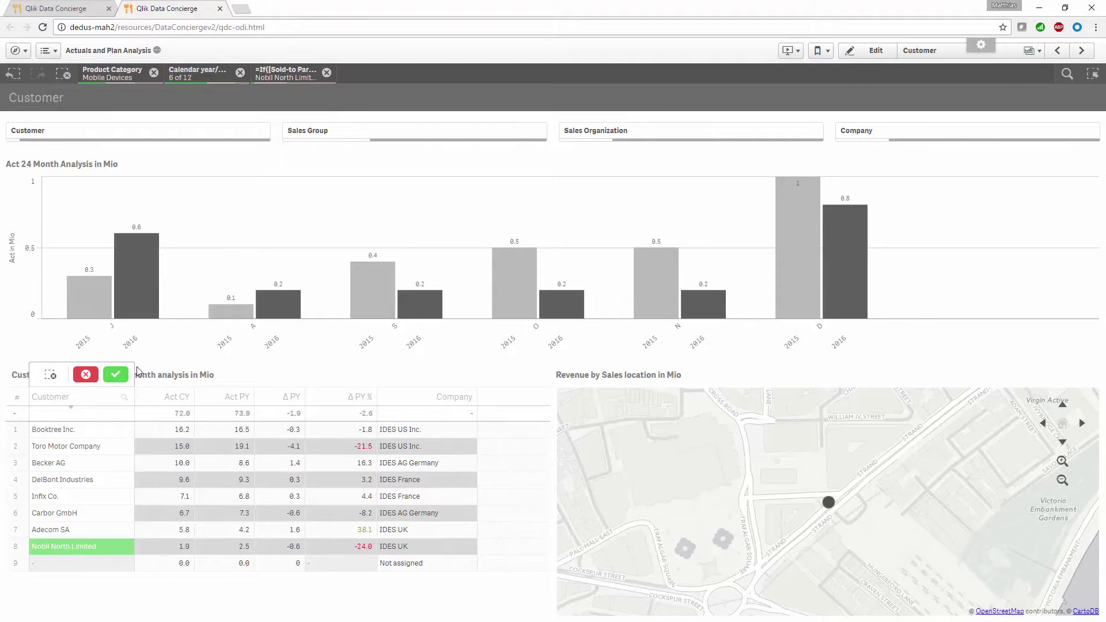
left_click(85, 374)
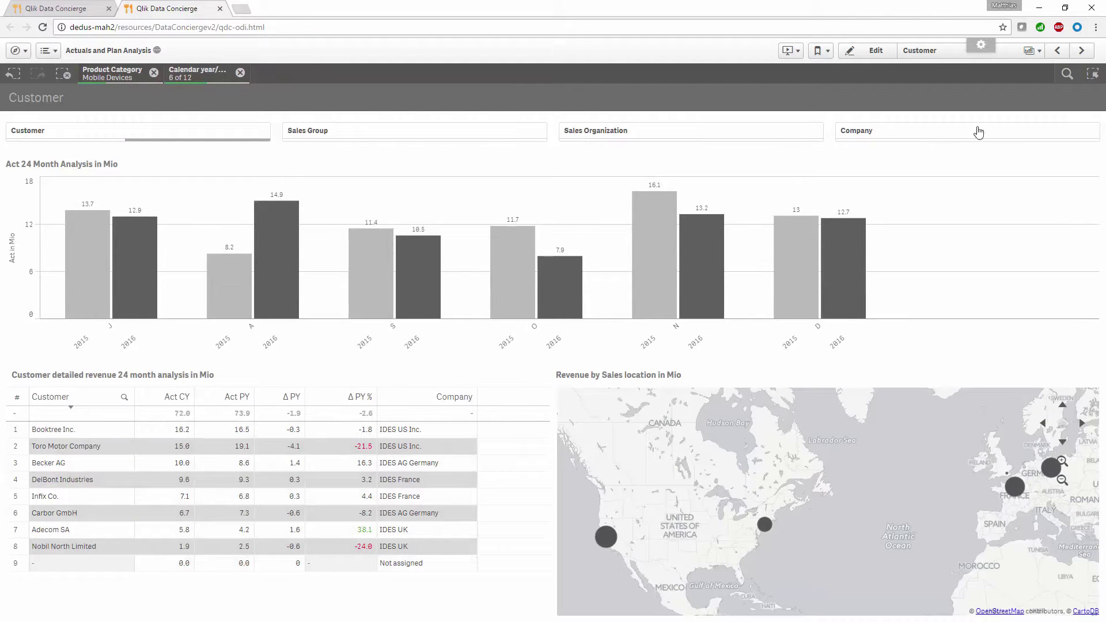
left_click(1081, 50)
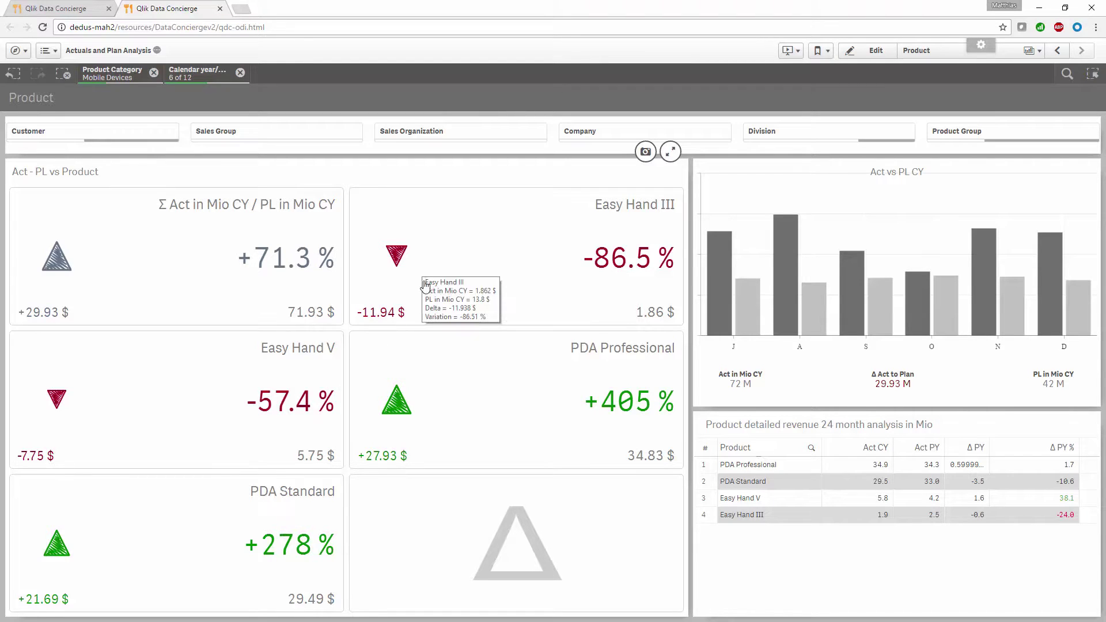
mouse_move(396, 399)
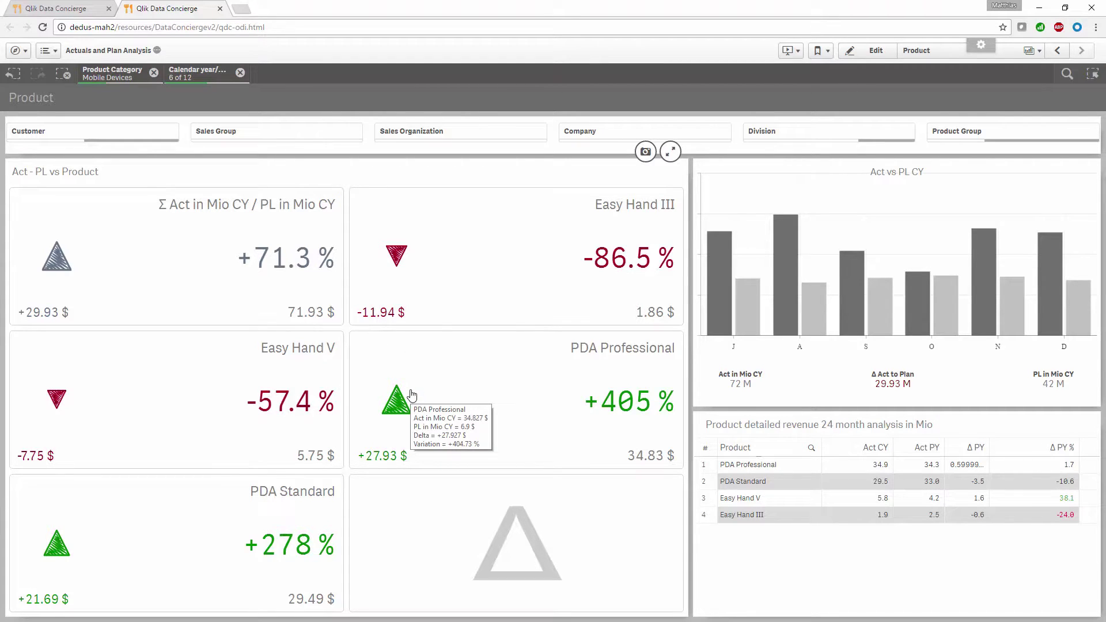
Select Berlin in the Sales Organization filter pane and confirm the selection.
left_click(454, 136)
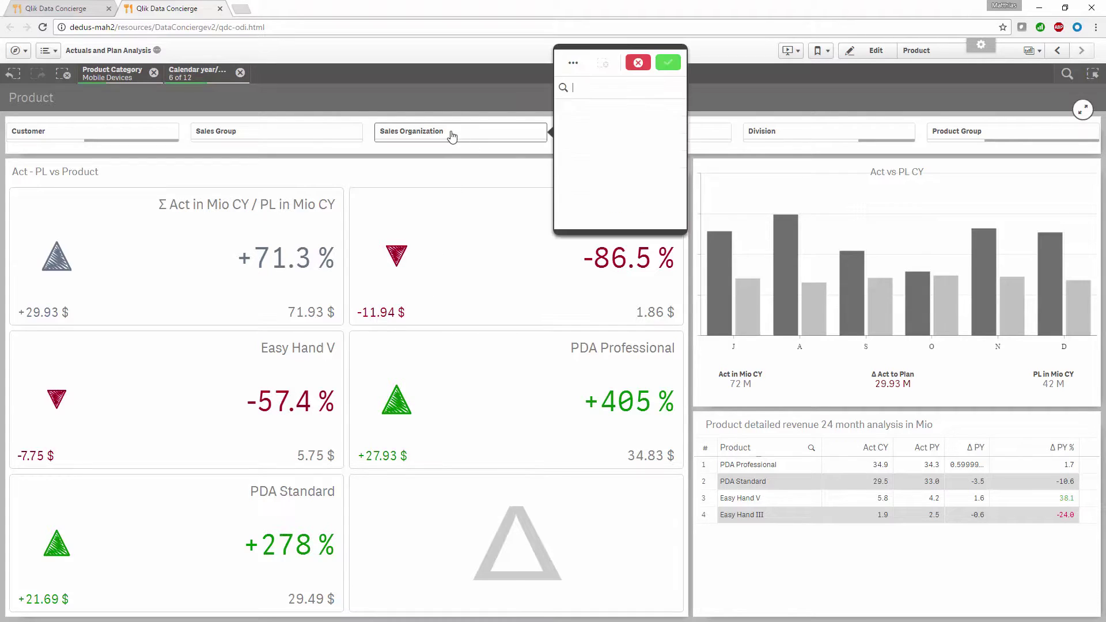
left_click(595, 111)
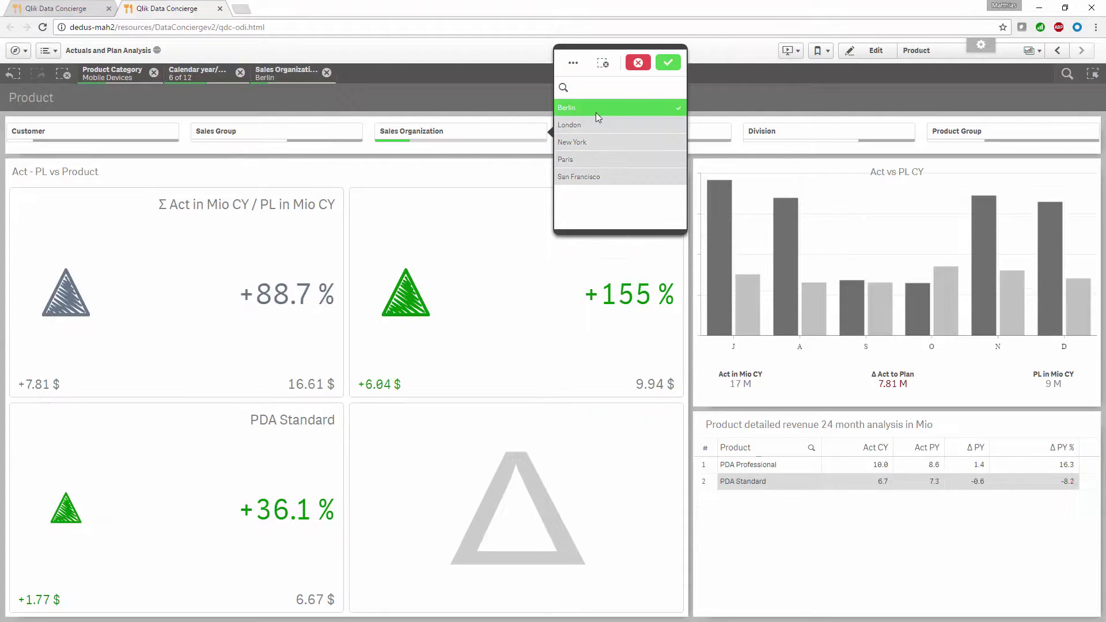
left_click(667, 63)
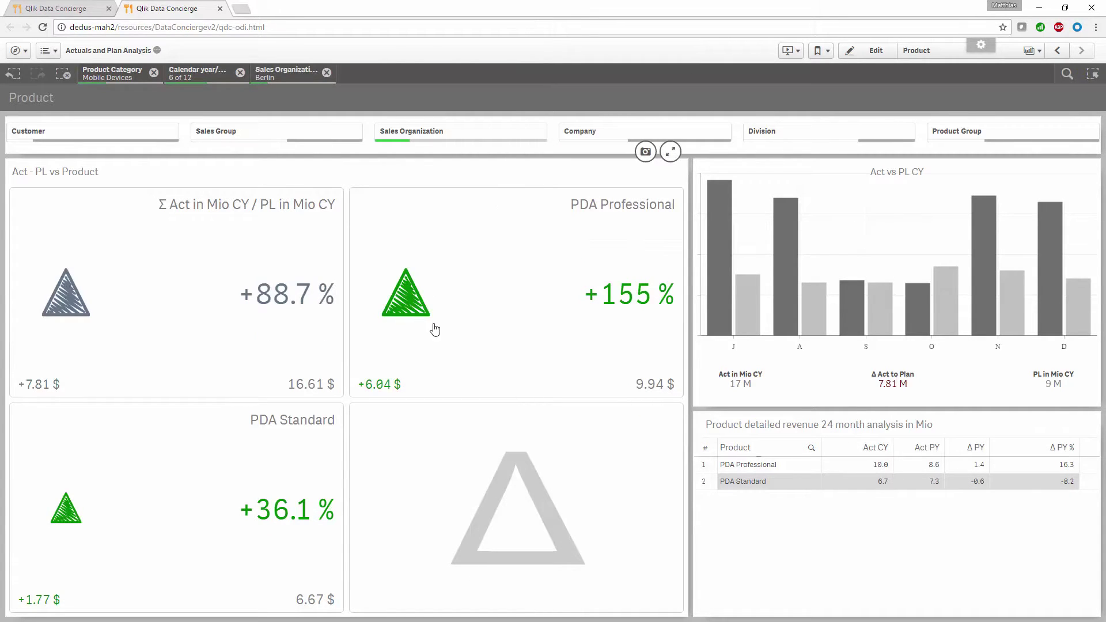